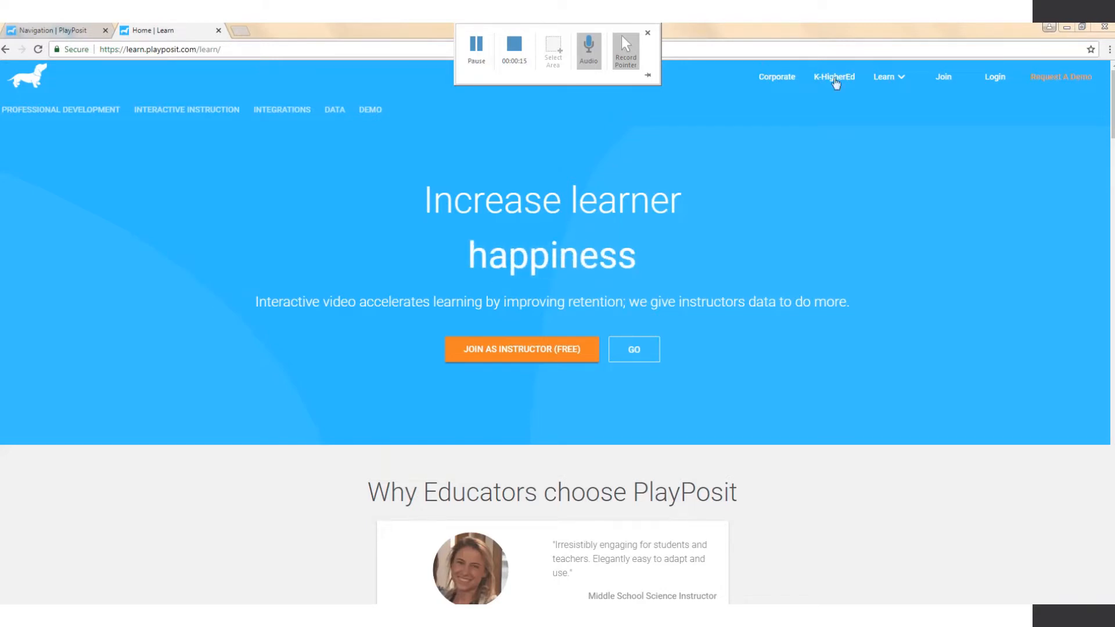
- Open the account sign-up page in the second tab and switch back to the bulb dashboard tab
{"action": "left_click", "coordinate": [953, 76]}
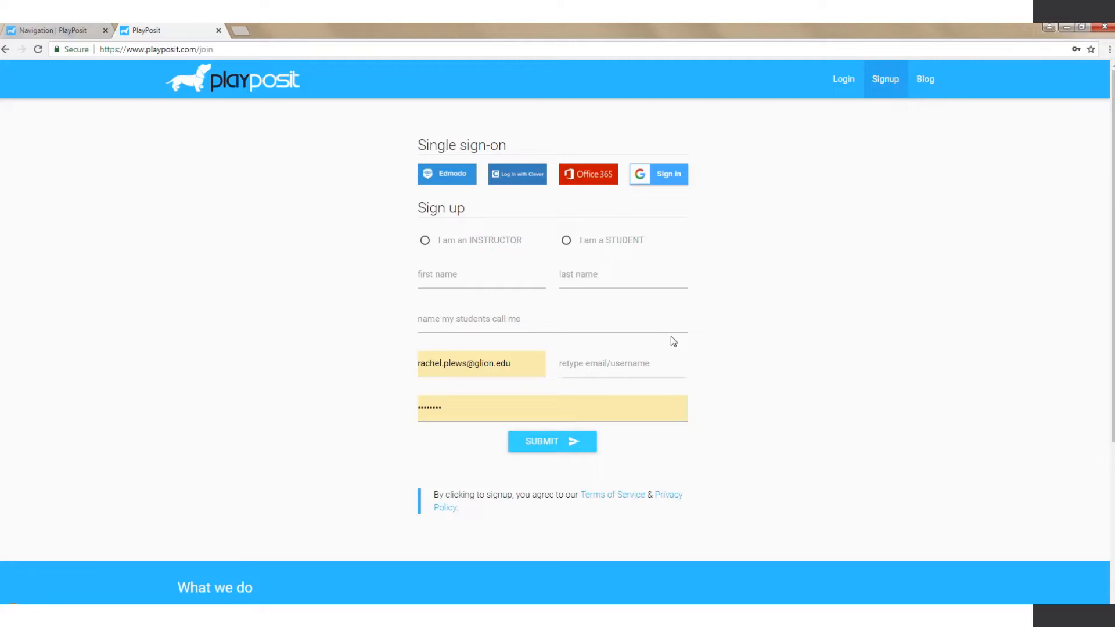
{"action": "left_click", "coordinate": [36, 34]}
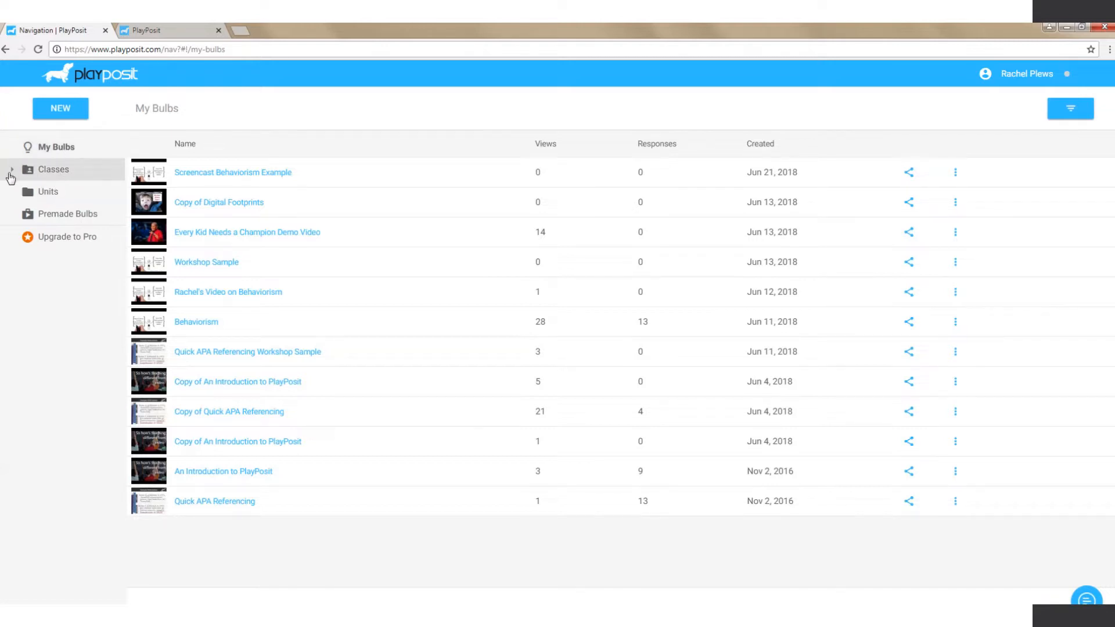
- Expand the Classes list and look through the premade bulbs, finishing back at My Bulbs
{"action": "left_click", "coordinate": [11, 169]}
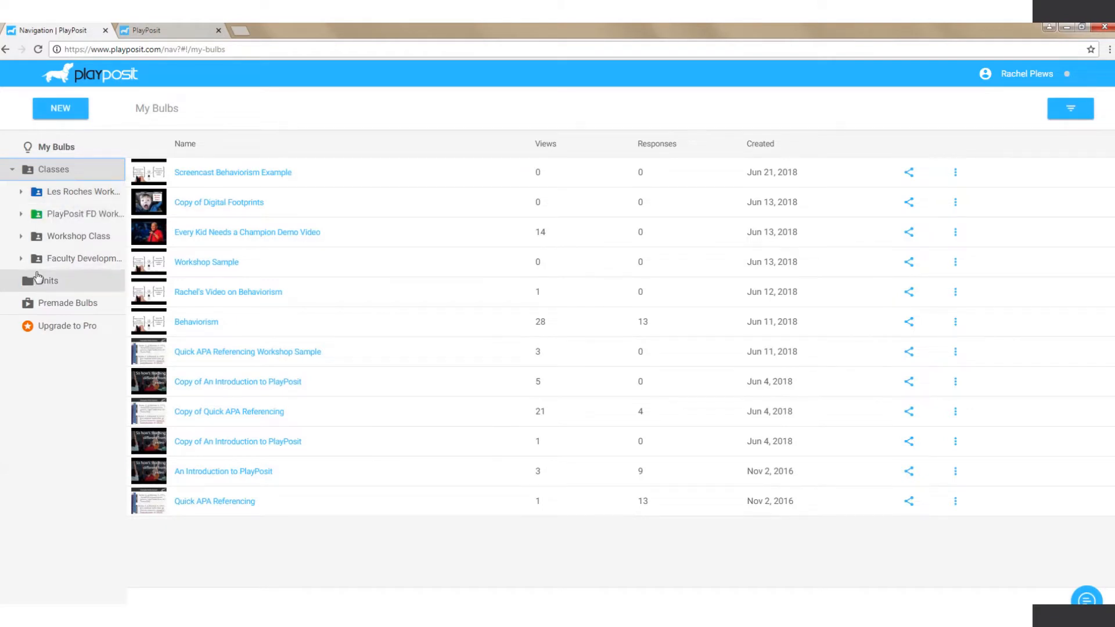
{"action": "left_click", "coordinate": [58, 308]}
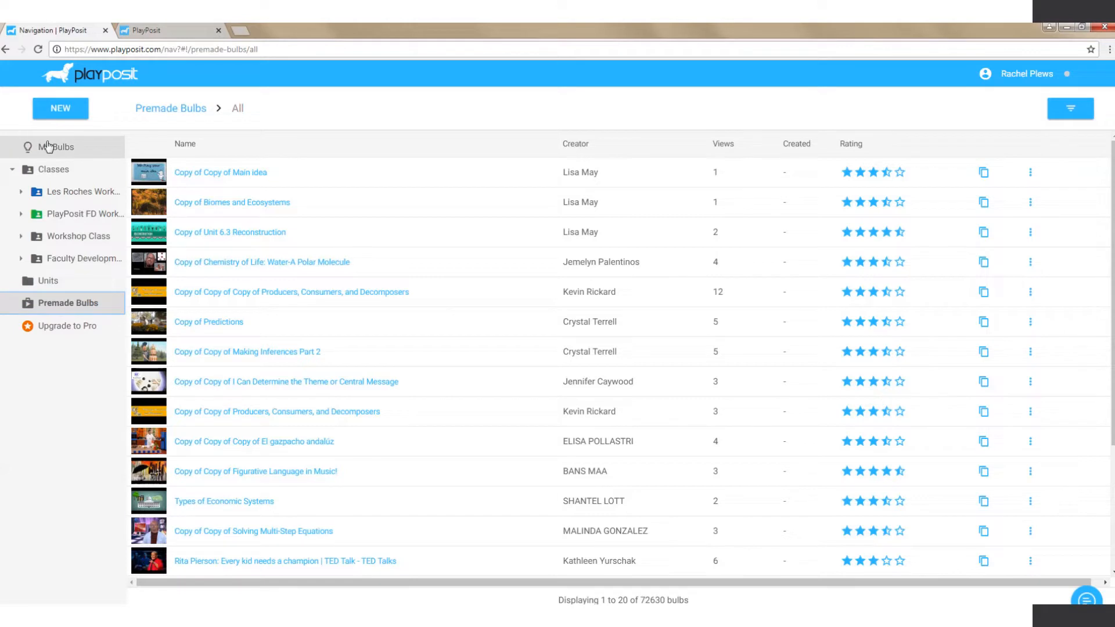
{"action": "left_click", "coordinate": [49, 147]}
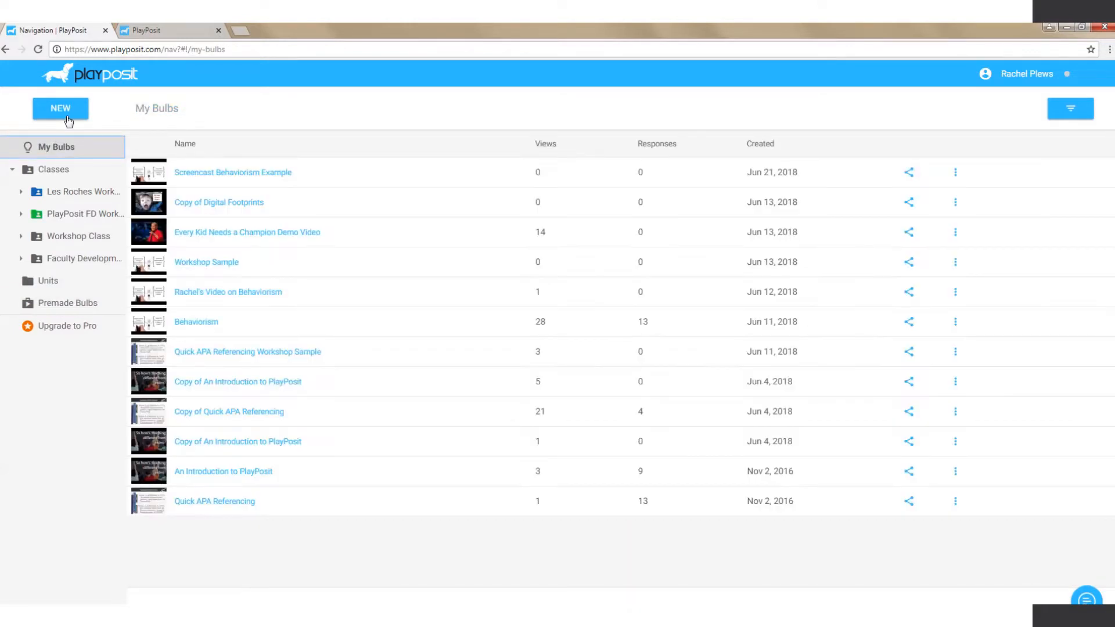
- Try to create a new bulb, choosing Google single sign-on at the login page
{"action": "left_click", "coordinate": [67, 119]}
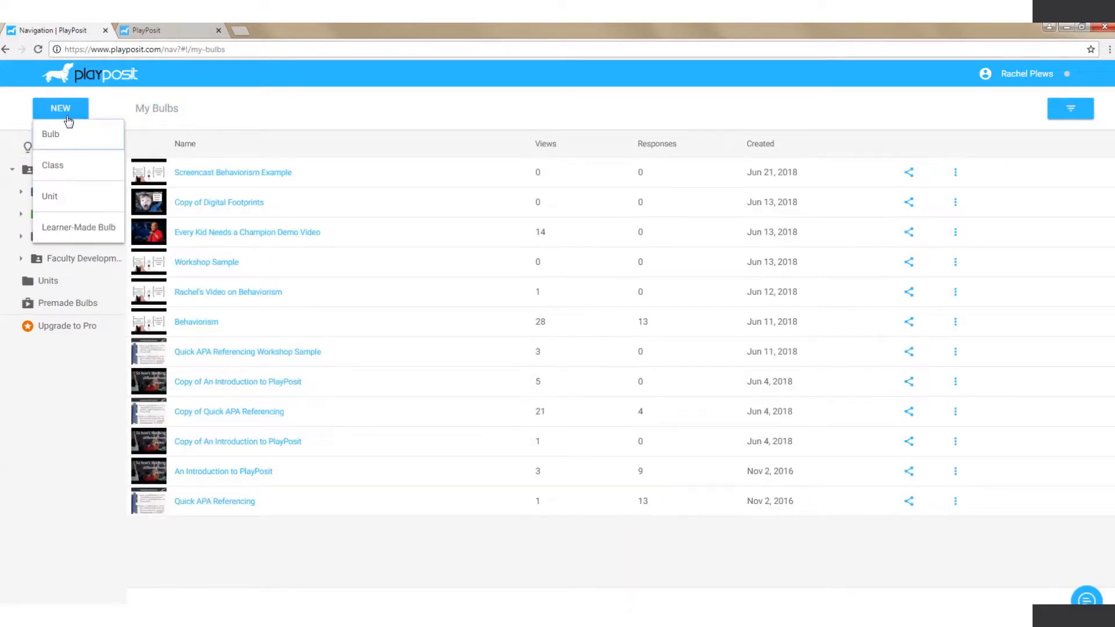
{"action": "left_click", "coordinate": [55, 146]}
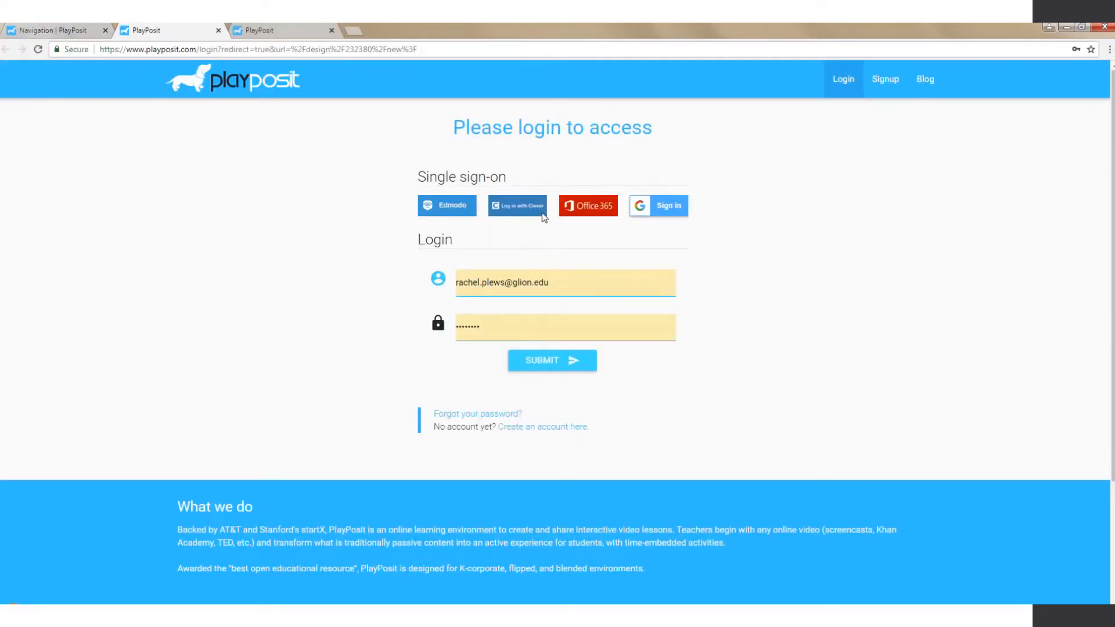
{"action": "left_click", "coordinate": [669, 209]}
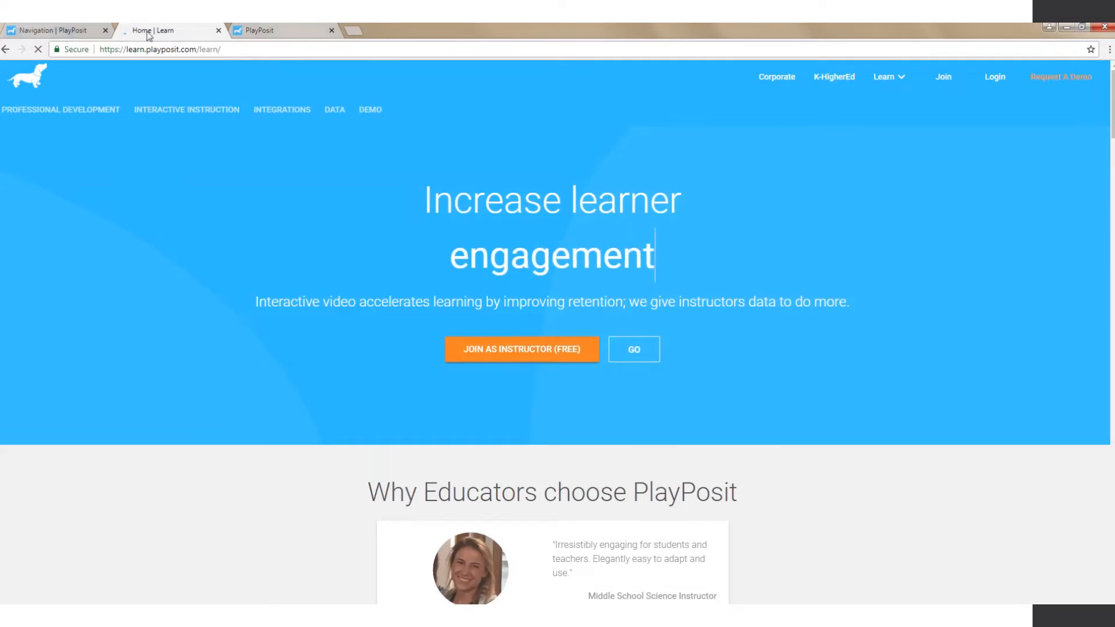
{"action": "left_click", "coordinate": [67, 29]}
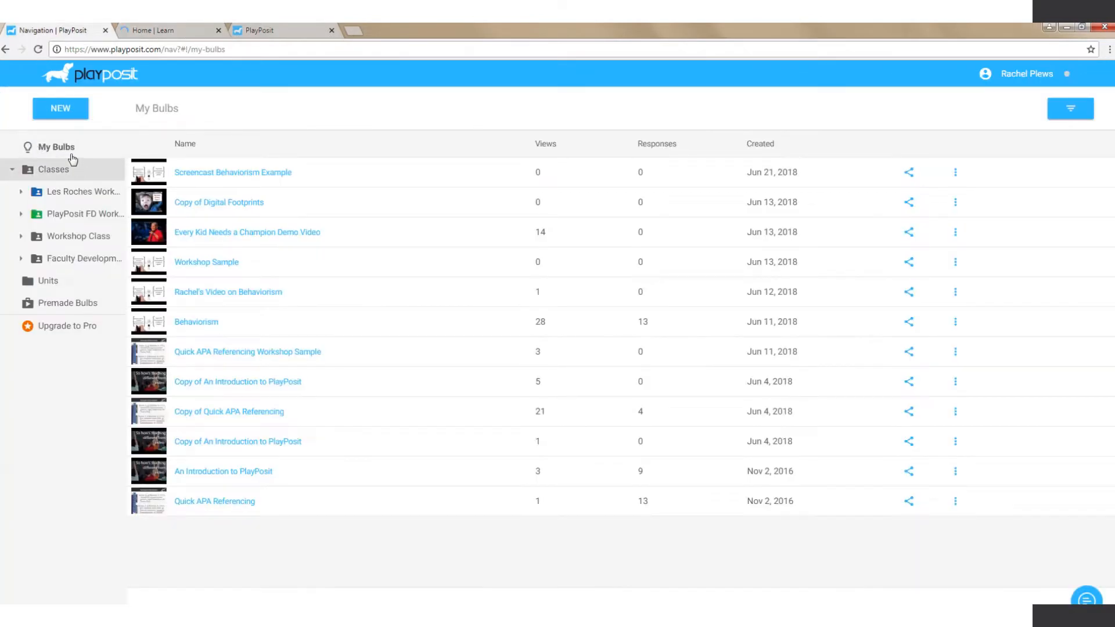
{"action": "left_click", "coordinate": [64, 110]}
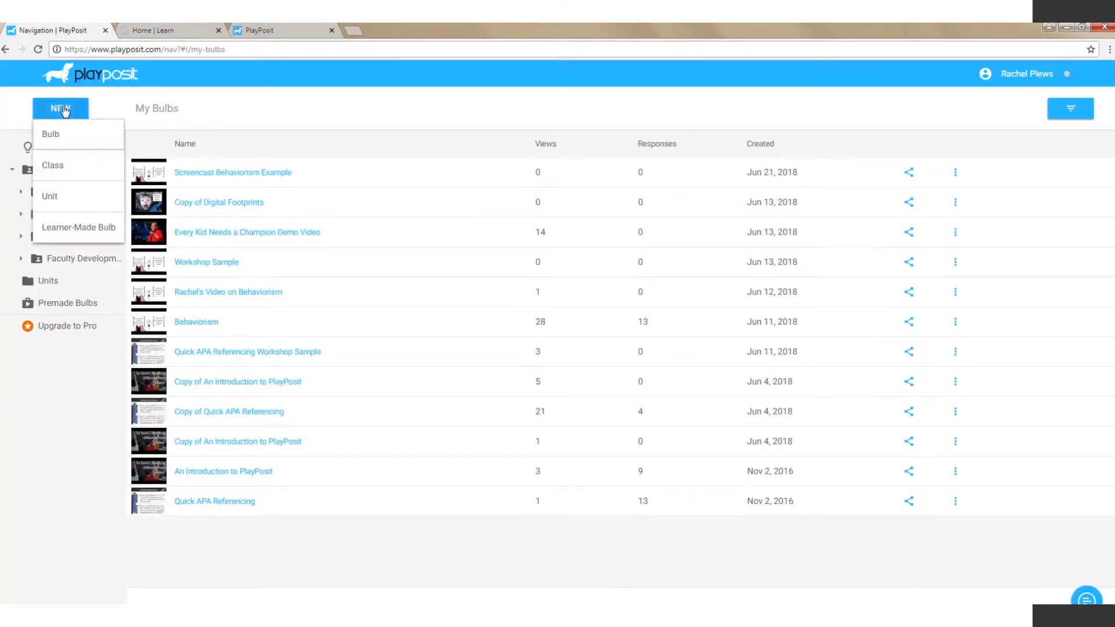
{"action": "left_click", "coordinate": [53, 135]}
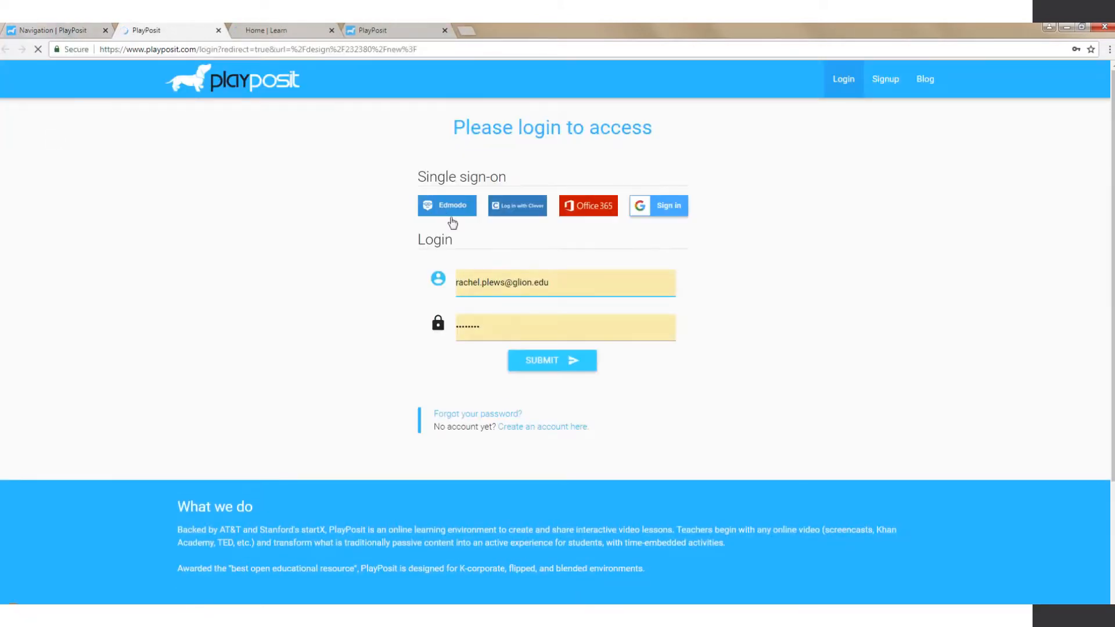
{"action": "left_click", "coordinate": [668, 209]}
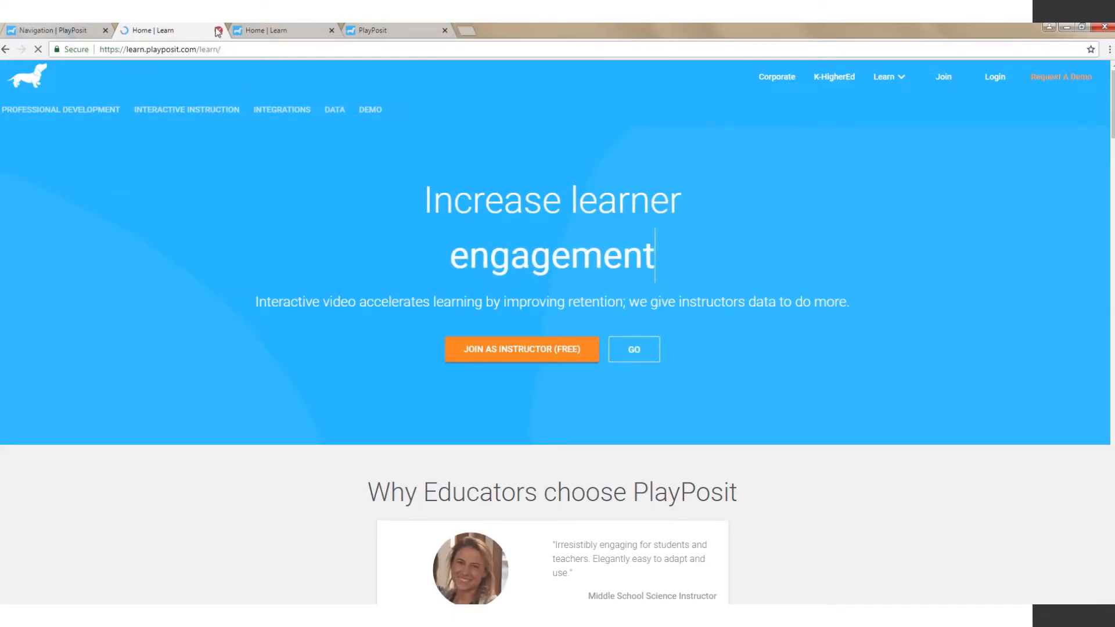
- Close the extra browser tabs and sign in with Google from the remaining sign-up page
{"action": "left_click", "coordinate": [218, 30]}
{"action": "left_click", "coordinate": [106, 31]}
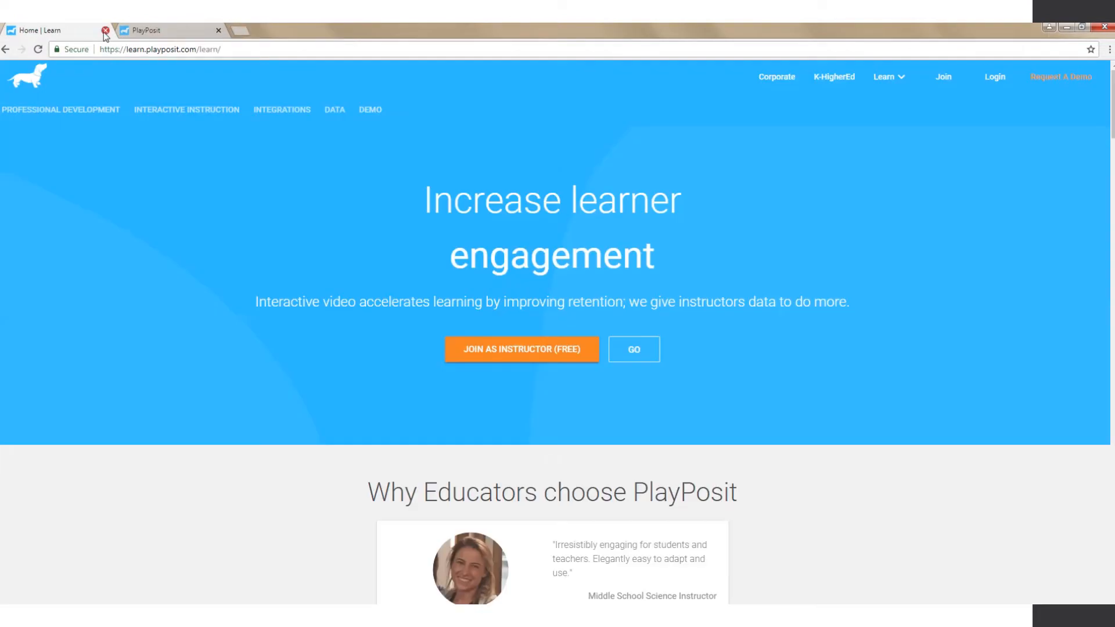
{"action": "left_click", "coordinate": [105, 31]}
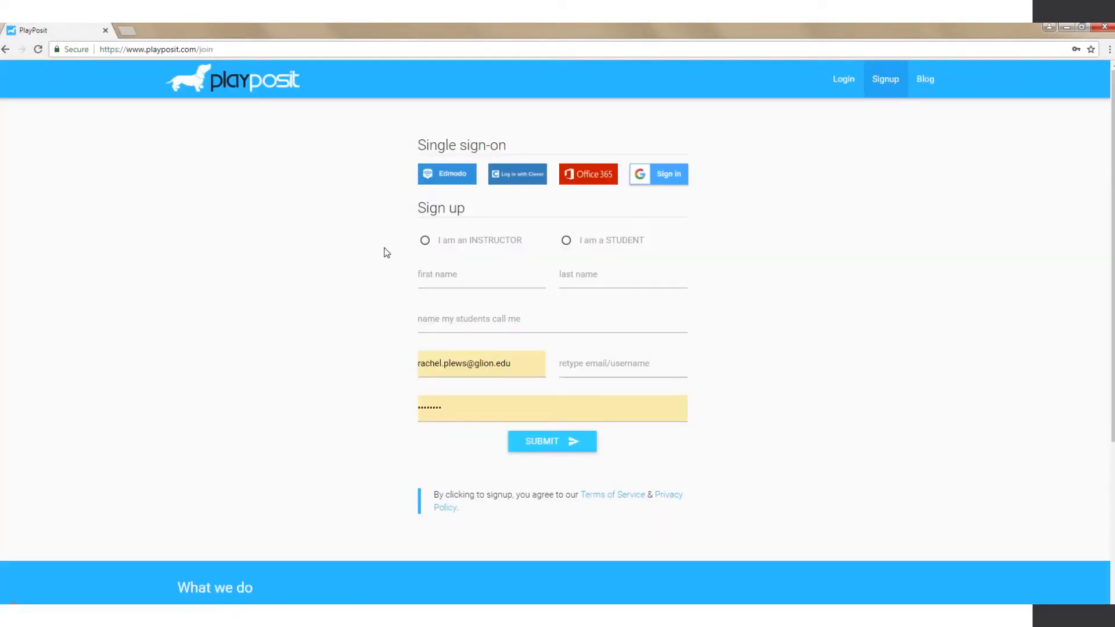
{"action": "left_click", "coordinate": [671, 177]}
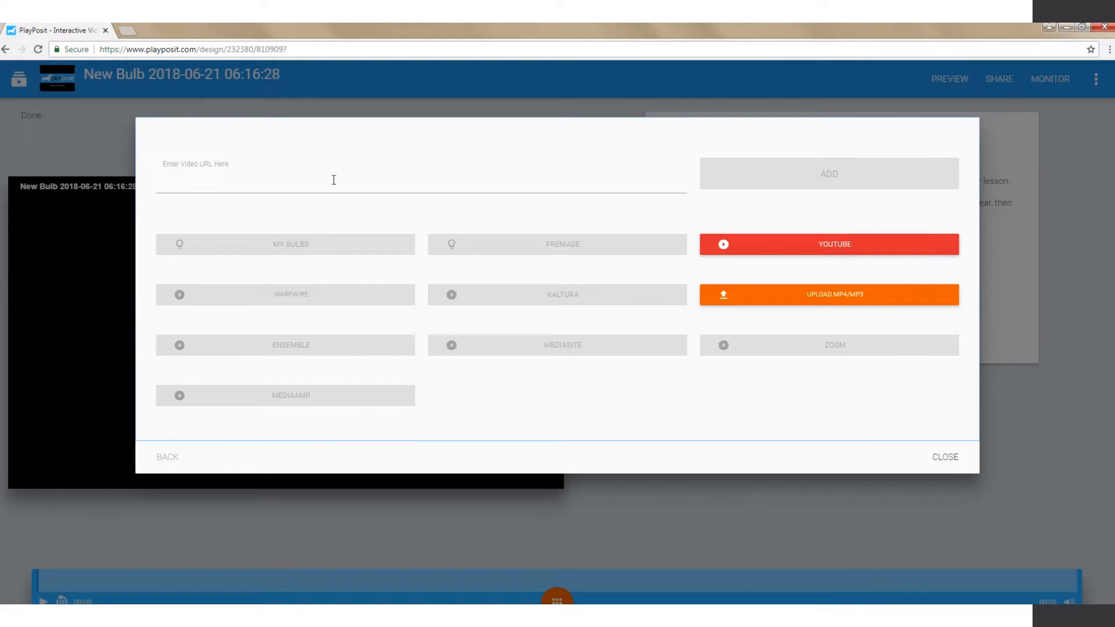
- Search YouTube for the author's surname plus "behaviorism" and add the video titled Behaviorism to the new bulb
{"action": "left_click", "coordinate": [301, 181]}
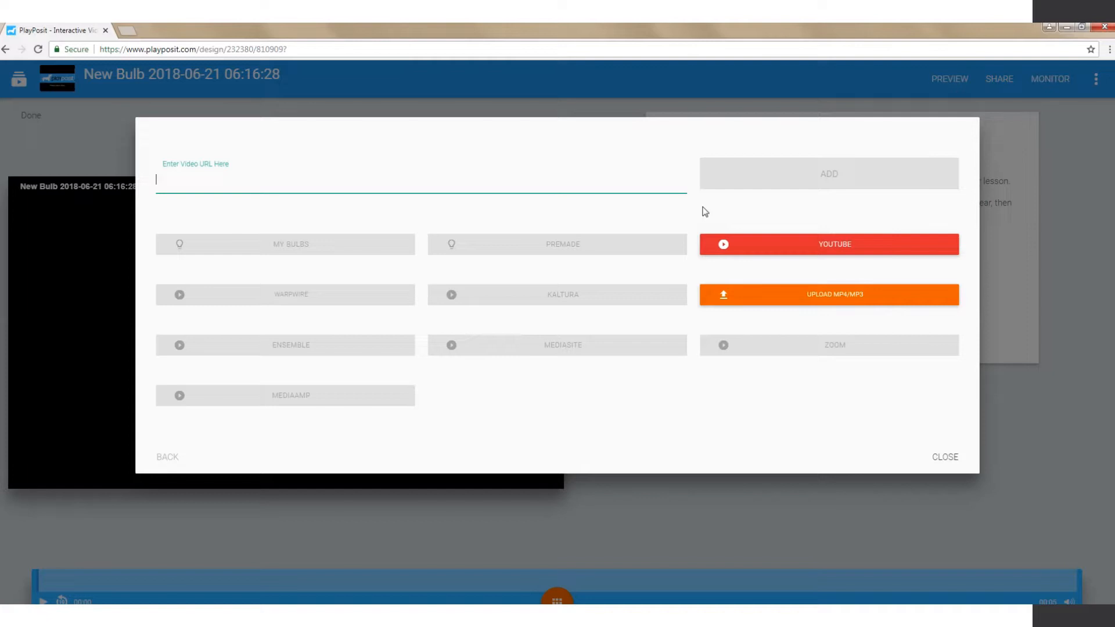
{"action": "left_click", "coordinate": [747, 246]}
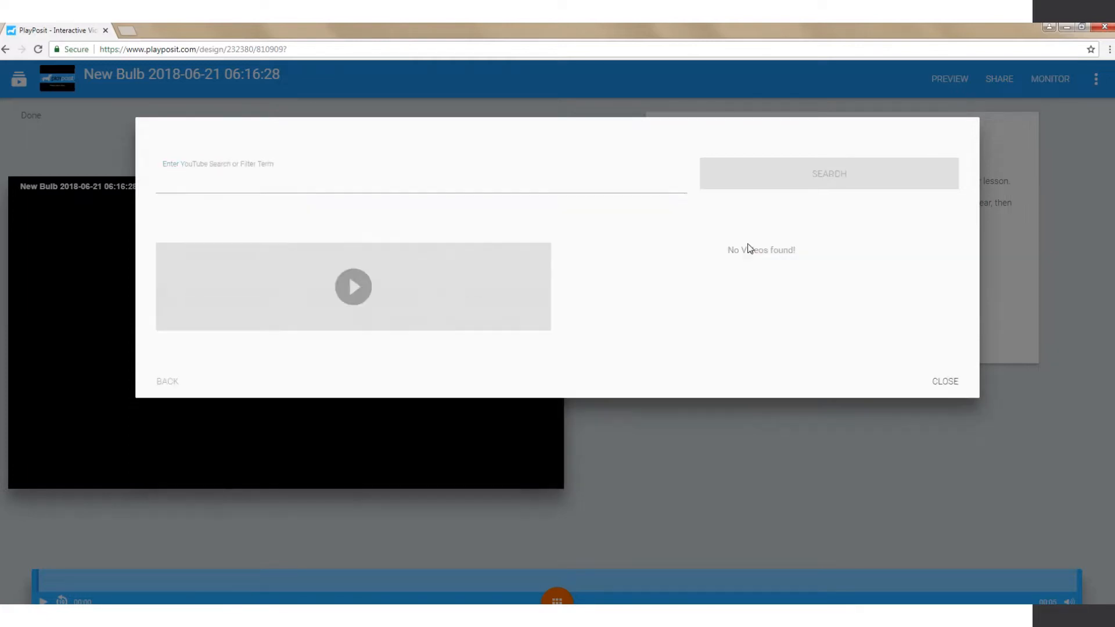
{"action": "left_click", "coordinate": [588, 188]}
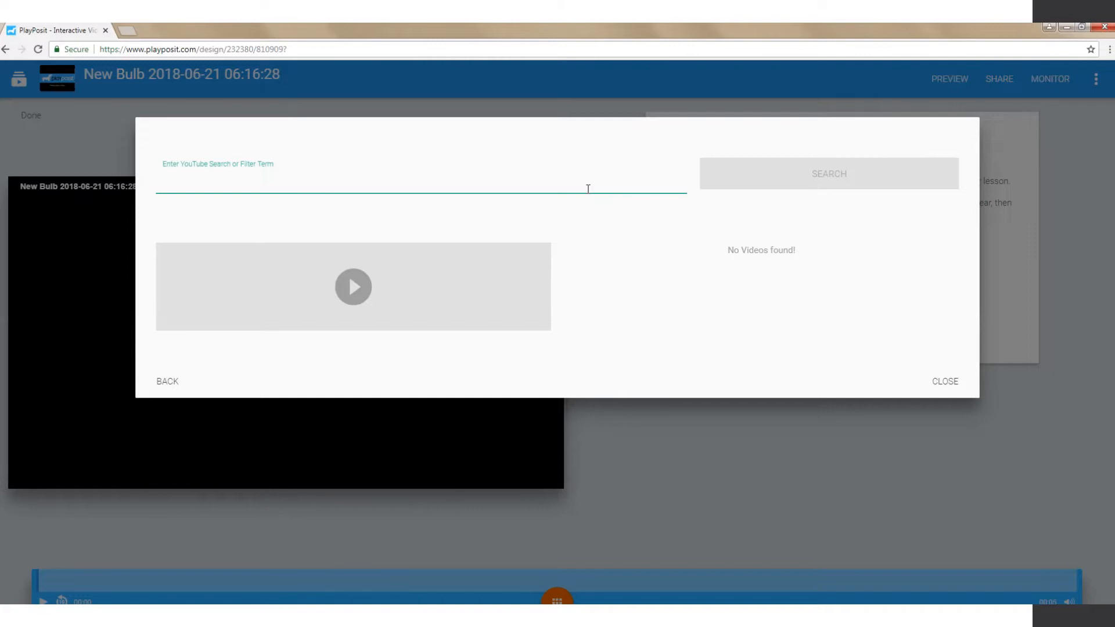
{"action": "type", "text": "plews b"}
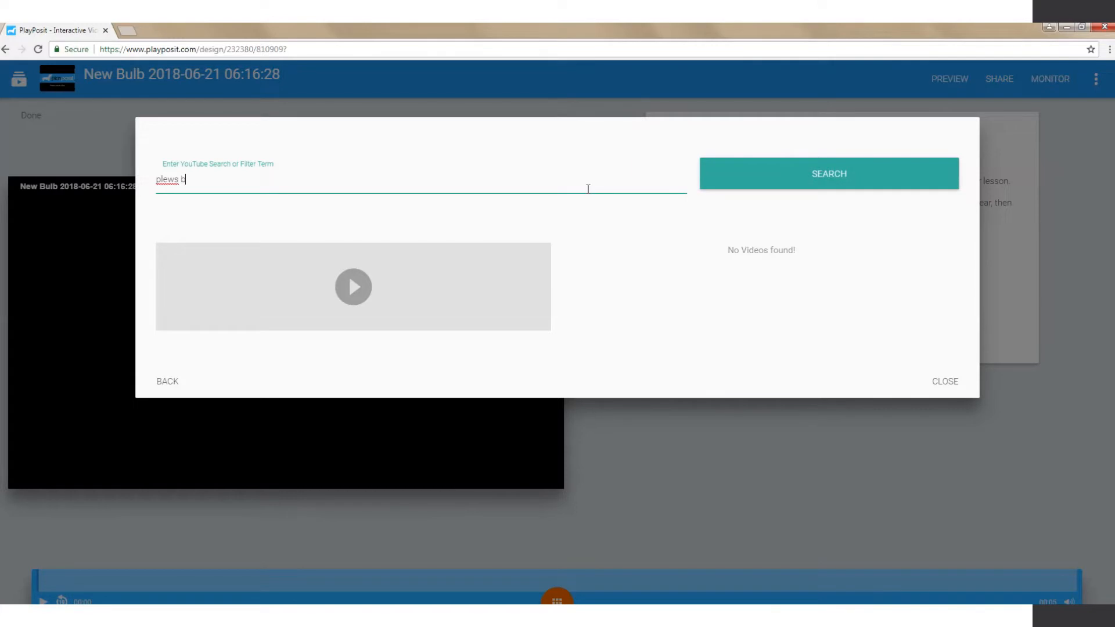
{"action": "type", "text": "ehaviorism"}
{"action": "key", "text": "Return"}
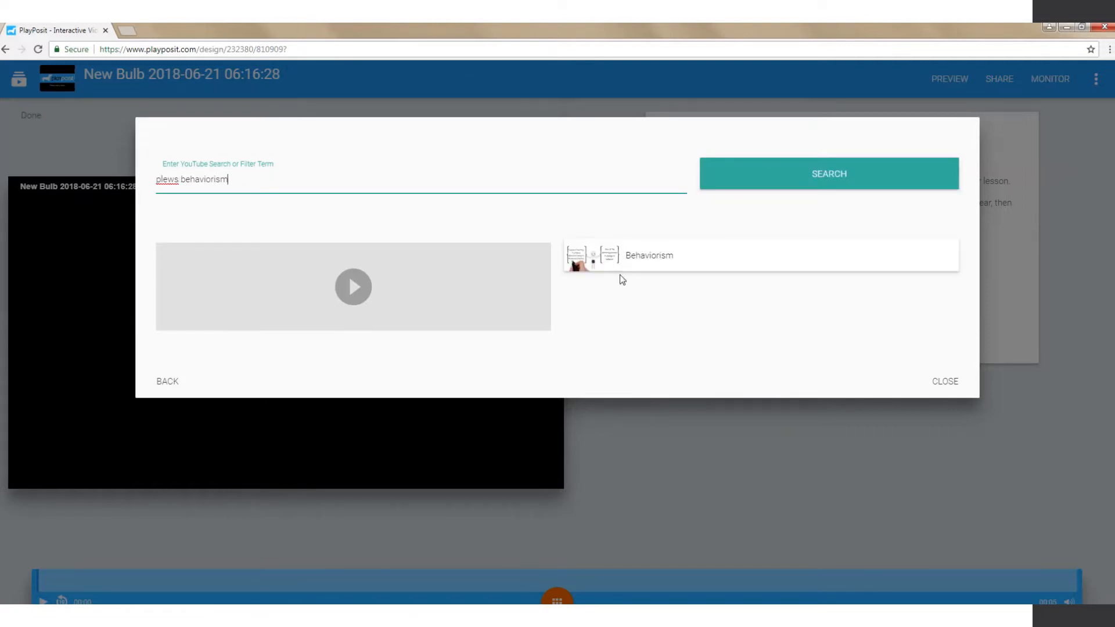
{"action": "left_click", "coordinate": [640, 266]}
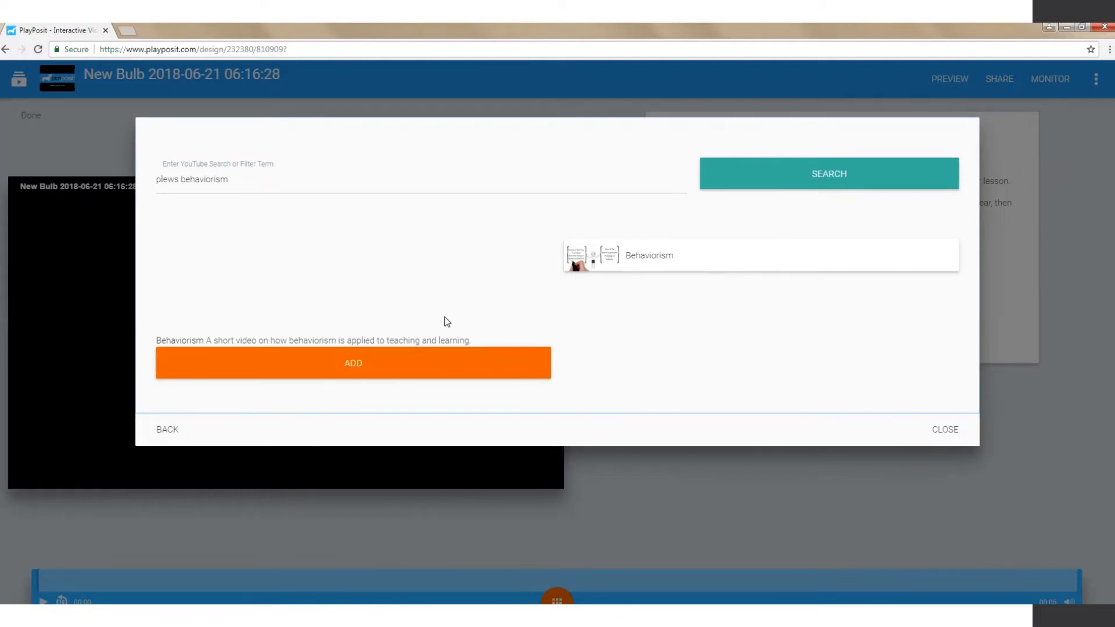
{"action": "left_click", "coordinate": [355, 365]}
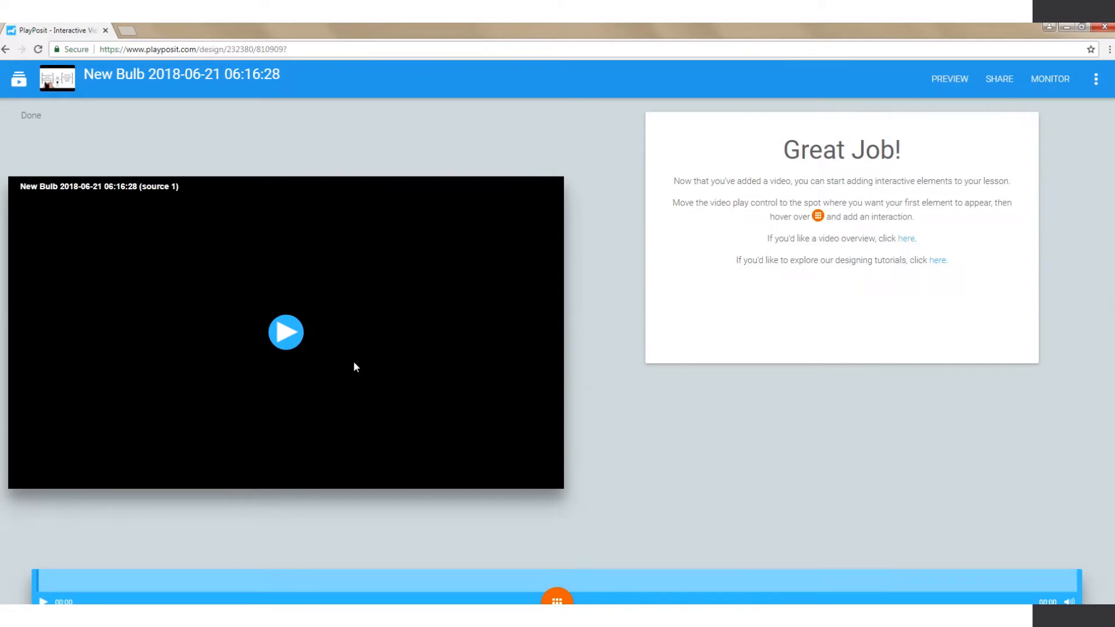
- Open the bulb details and set the bulb title to "Sample Screencast on Behaviorism"
{"action": "left_click", "coordinate": [127, 74]}
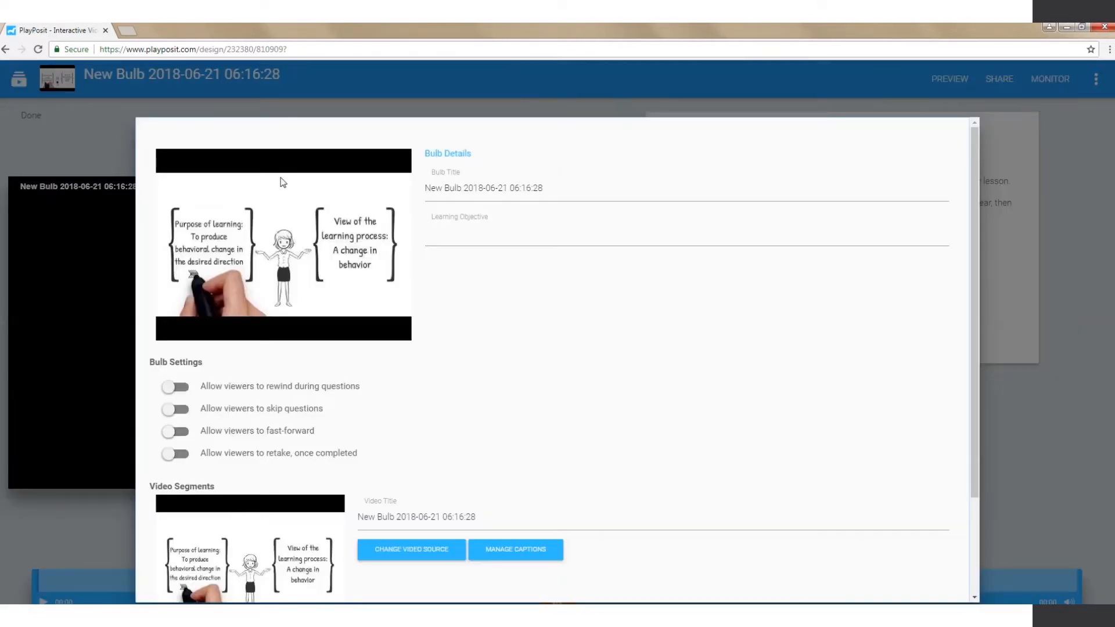
{"action": "triple_click", "coordinate": [457, 190]}
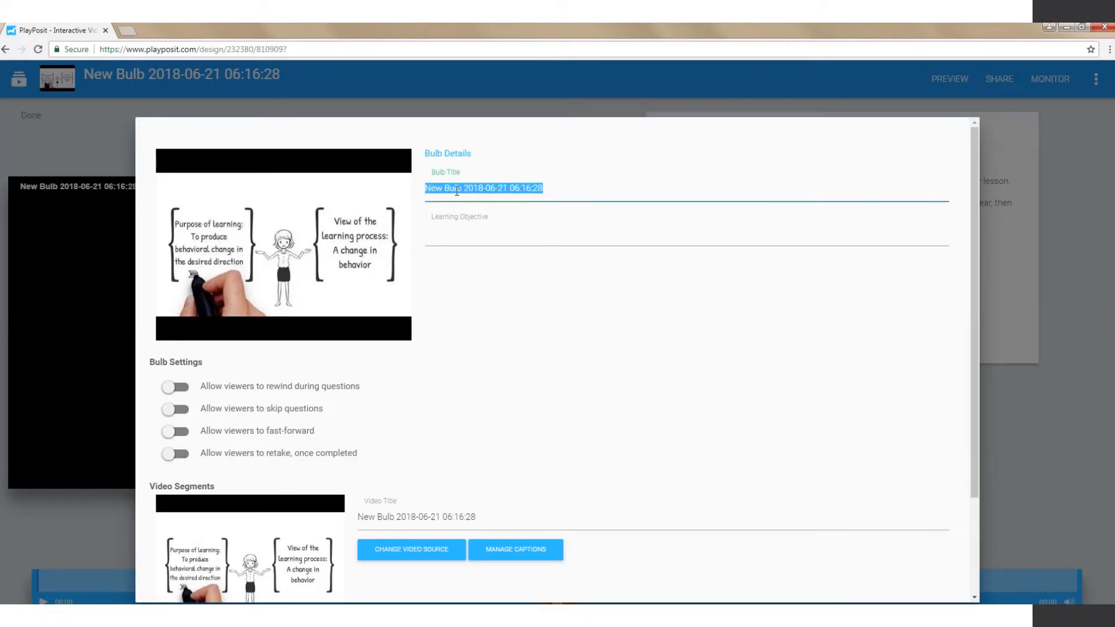
{"action": "type", "text": "Sample"}
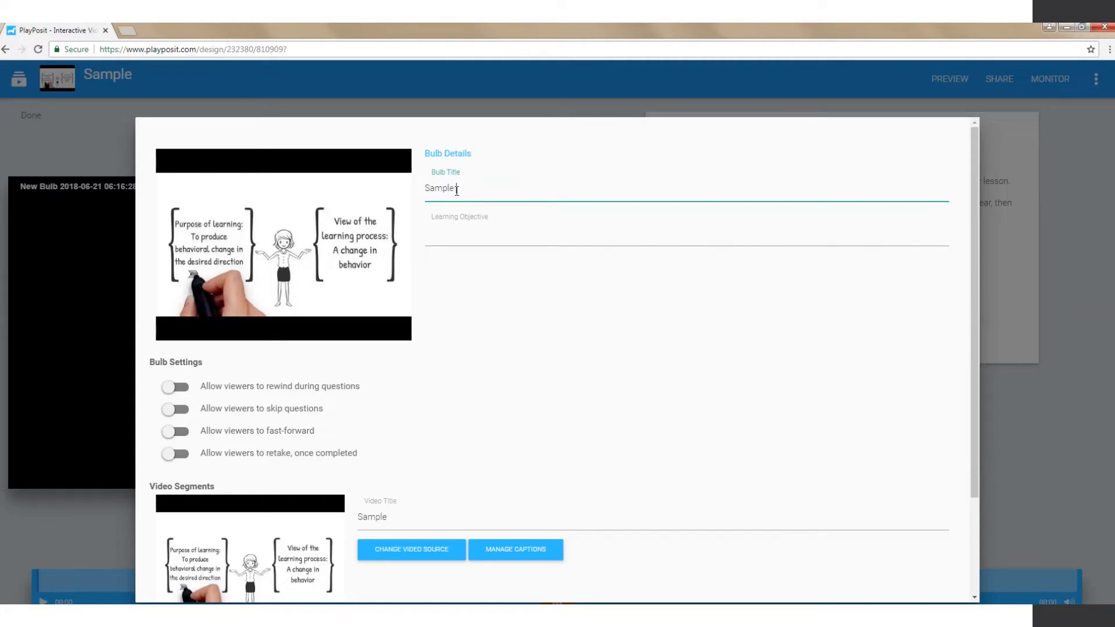
{"action": "type", "text": " Screencast "}
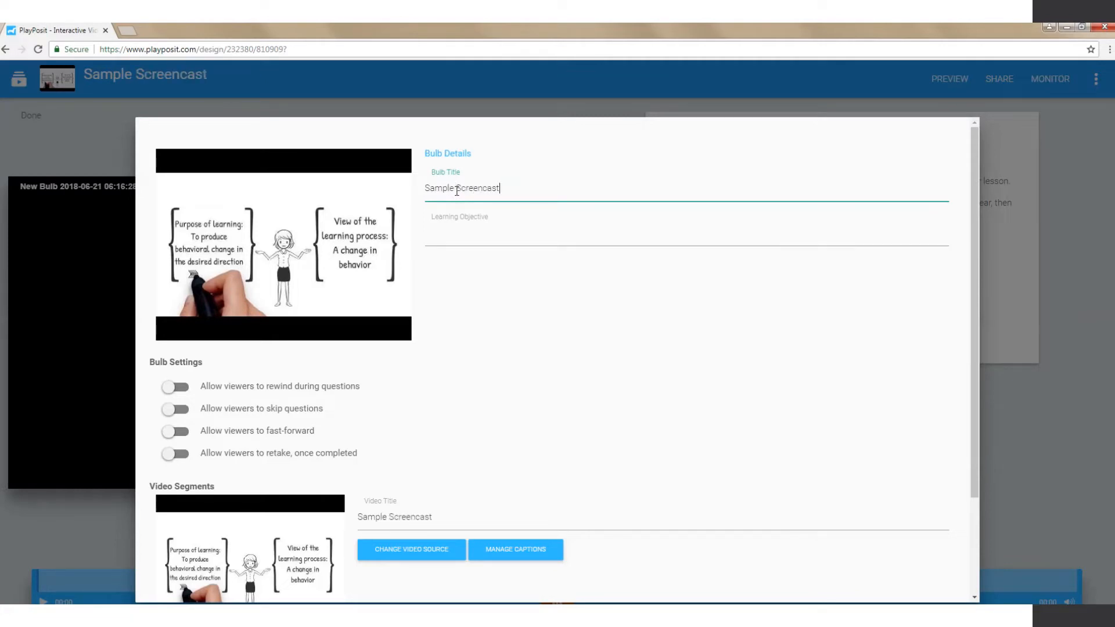
{"action": "type", "text": "on Behavir"}
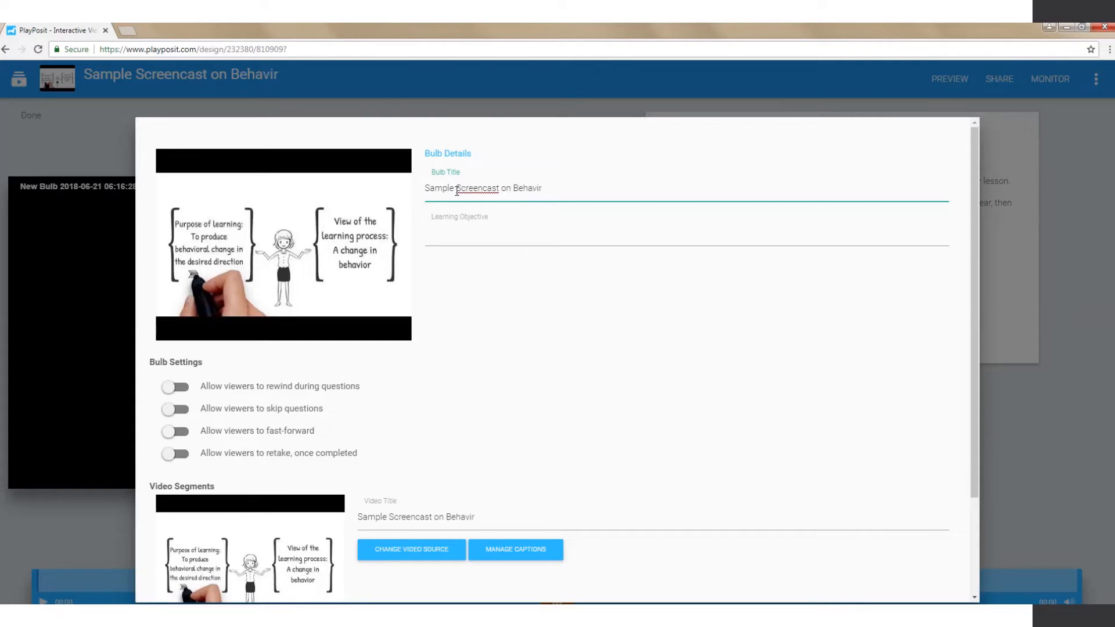
{"action": "key", "text": "BackSpace"}
{"action": "type", "text": "orism"}
- Enter the learning objective "Explain the philosophy of behaviorism in education."
{"action": "left_click", "coordinate": [470, 241]}
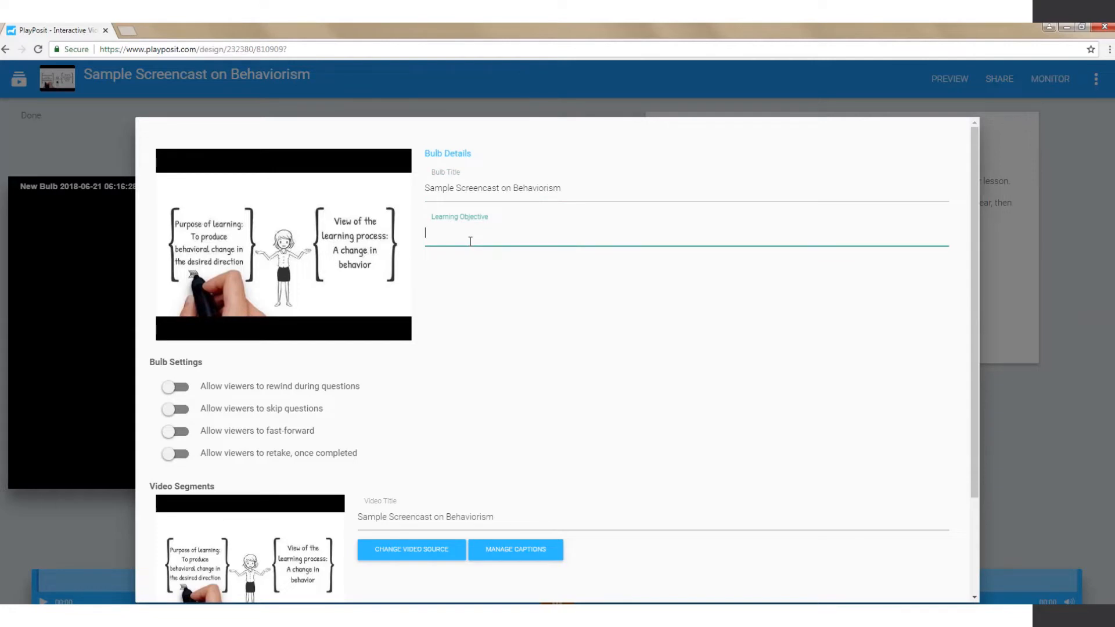
{"action": "type", "text": "Explain the philosophy"}
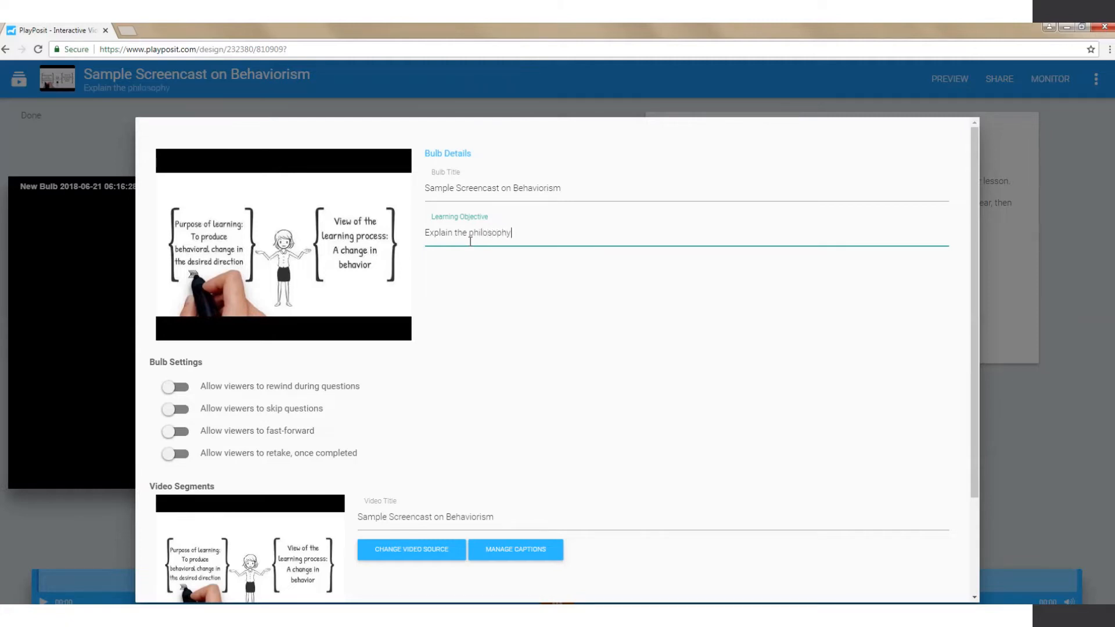
{"action": "type", "text": " of behaviorism in education."}
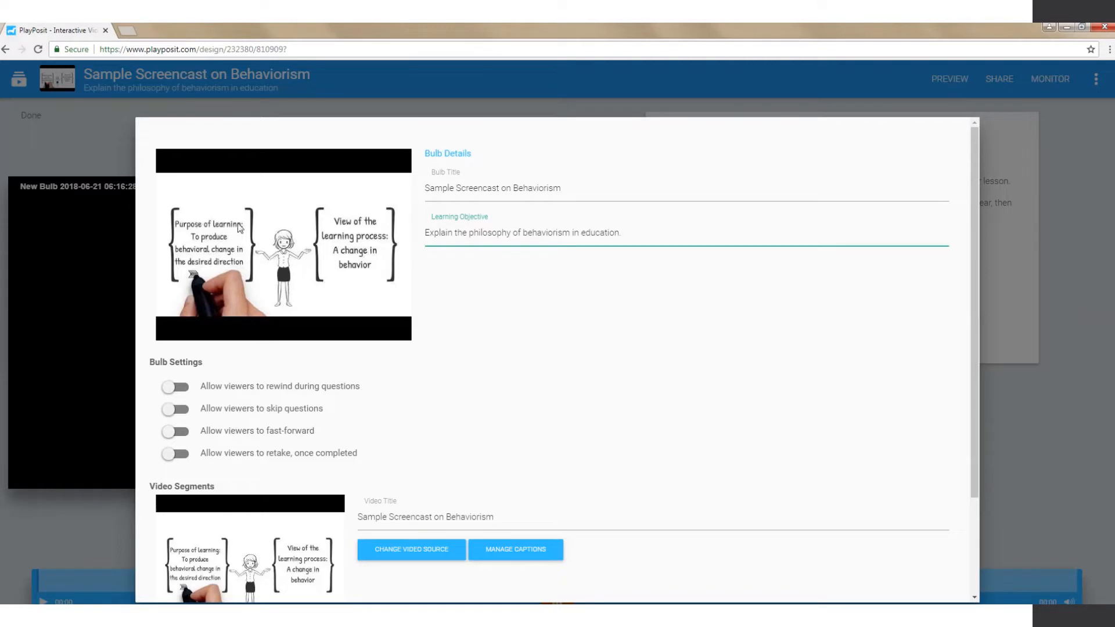
{"action": "left_click_drag", "start_coordinate": [237, 222], "coordinate": [257, 180]}
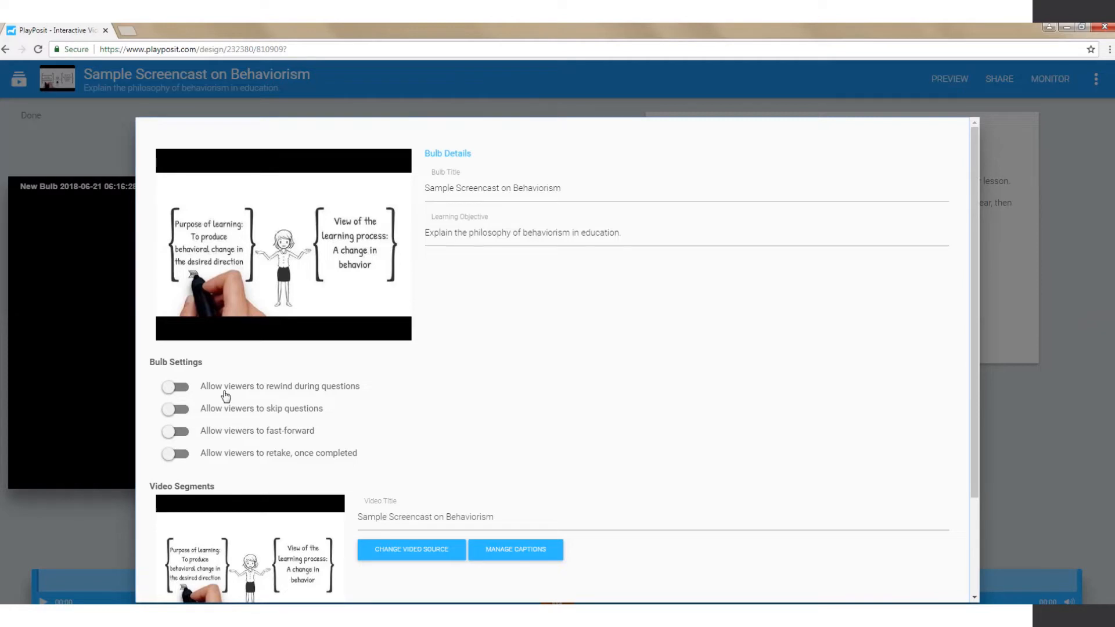
- Allow viewers to retake the bulb once completed, and close the bulb settings
{"action": "left_click", "coordinate": [184, 455]}
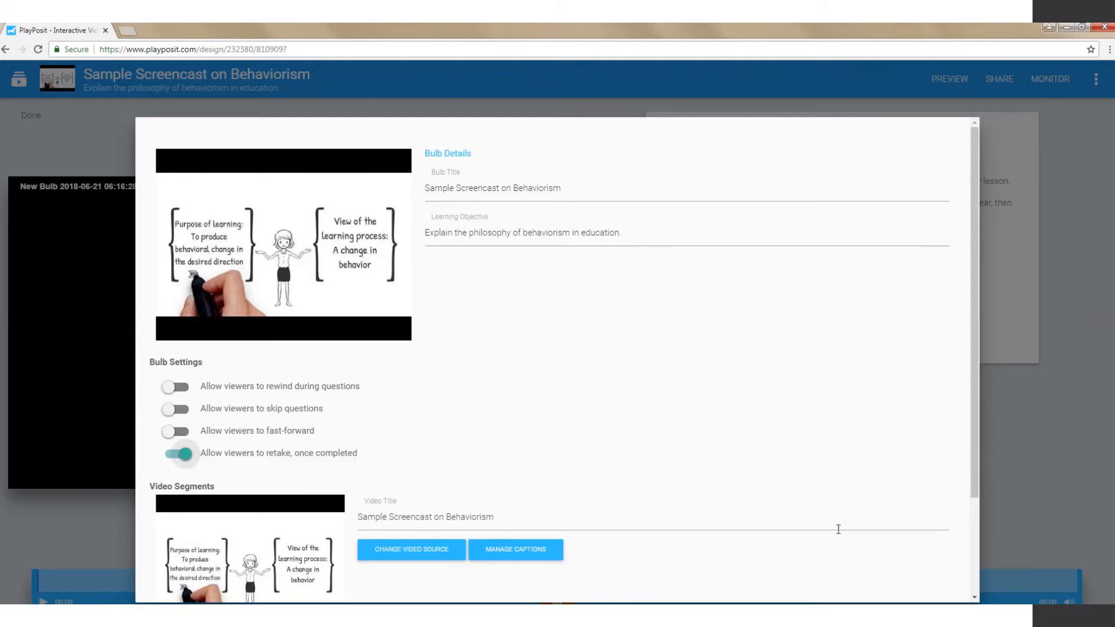
{"action": "scroll", "coordinate": [975, 532], "scroll_direction": "down", "scroll_amount": 3}
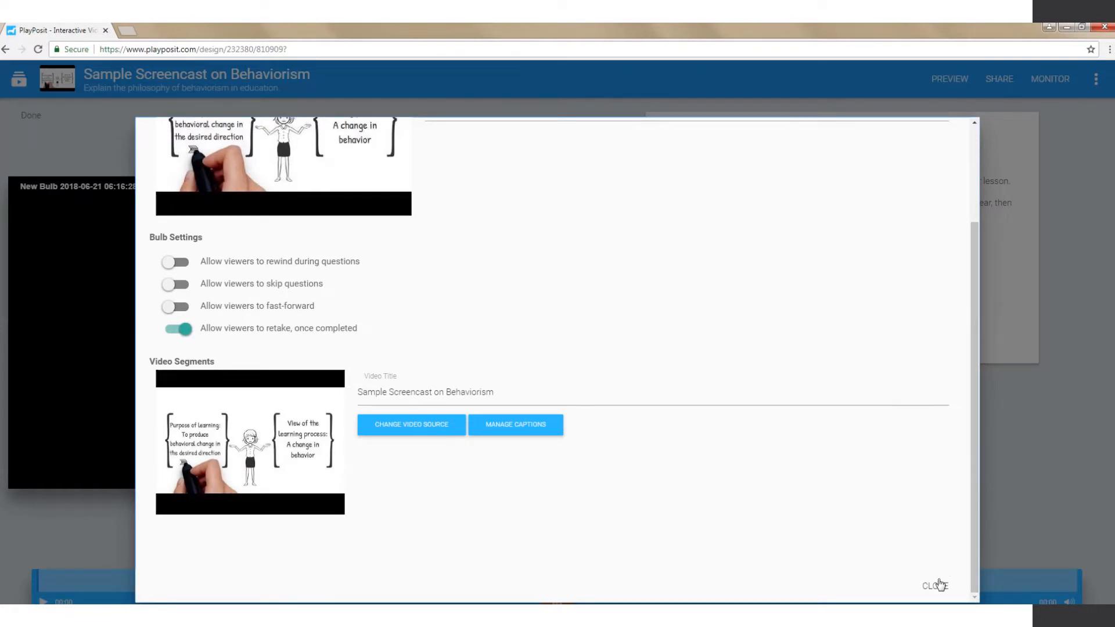
{"action": "left_click", "coordinate": [940, 584]}
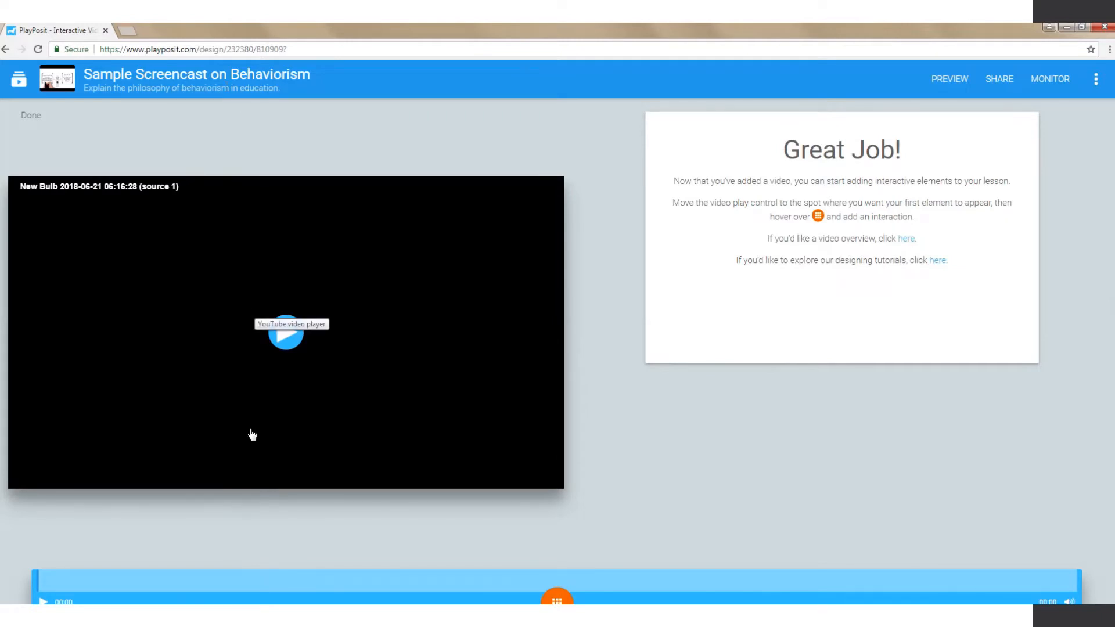
- Play the video, pause it at about 00:22, and insert a multiple choice question at that point
{"action": "left_click", "coordinate": [285, 344]}
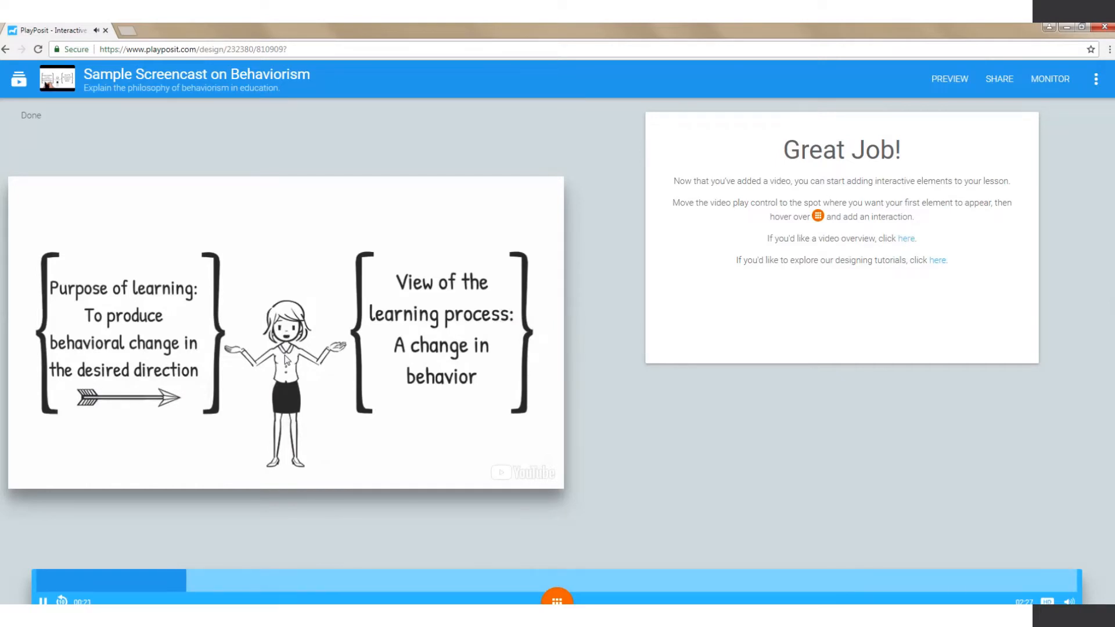
{"action": "left_click", "coordinate": [284, 360]}
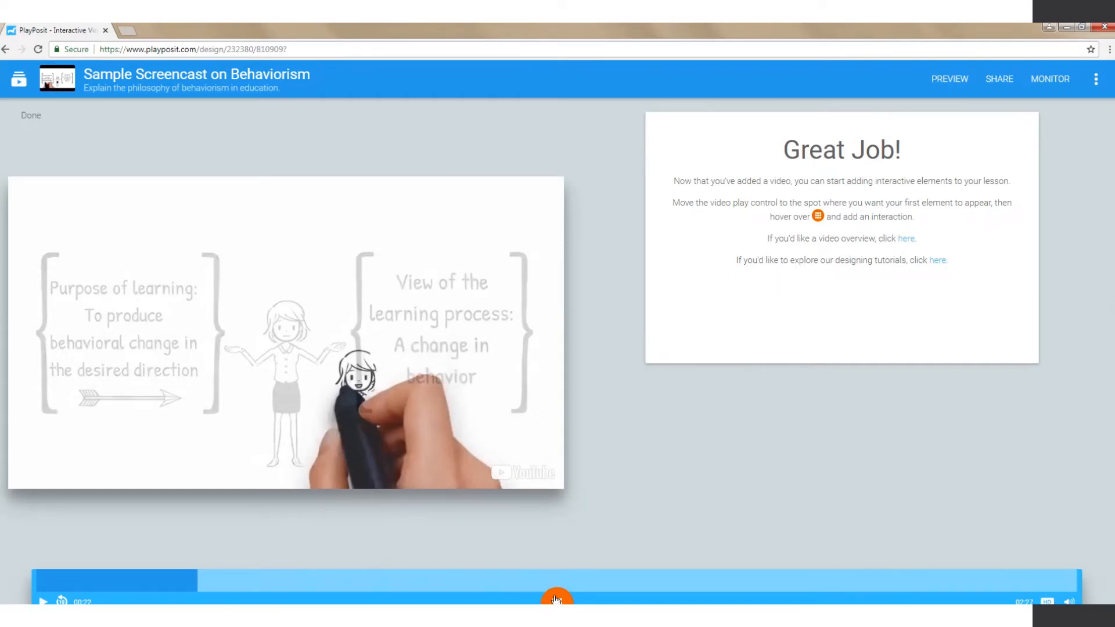
{"action": "mouse_move", "coordinate": [556, 599]}
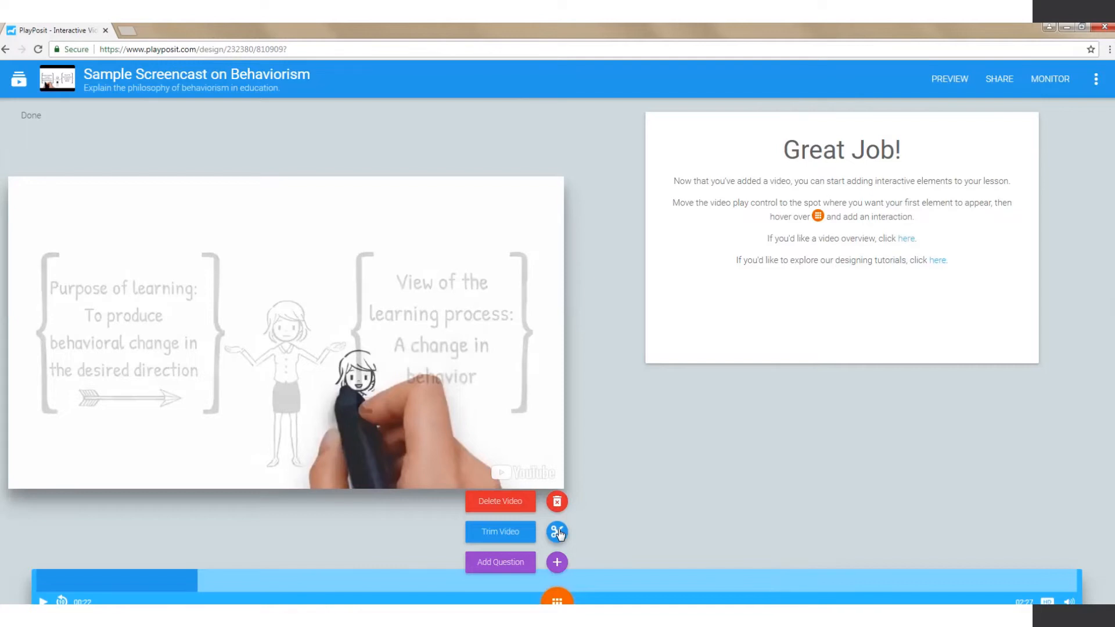
{"action": "left_click", "coordinate": [556, 562]}
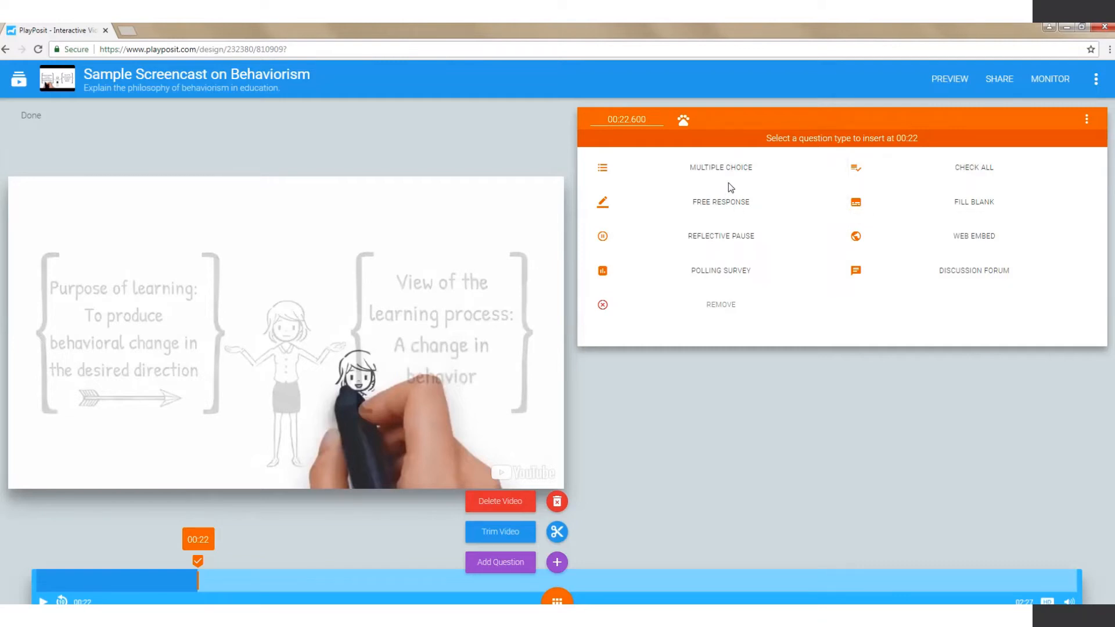
{"action": "left_click", "coordinate": [725, 166]}
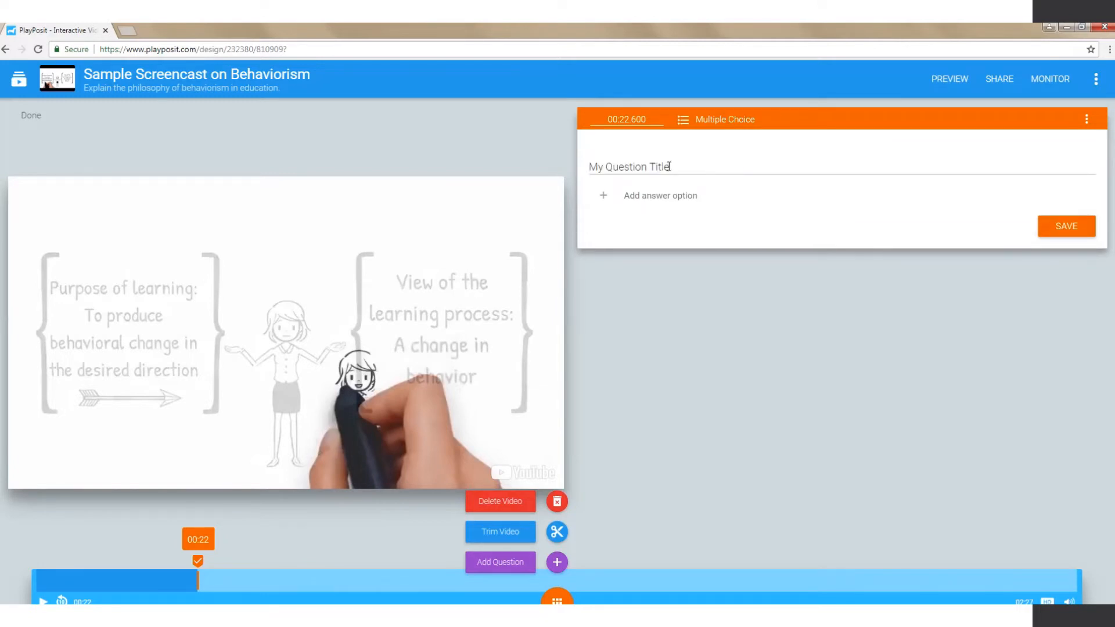
- Enter "Who is the main theorist of behaviorism?" as the title of the multiple choice question
{"action": "left_click", "coordinate": [670, 166]}
{"action": "type", "text": "Who is the m"}
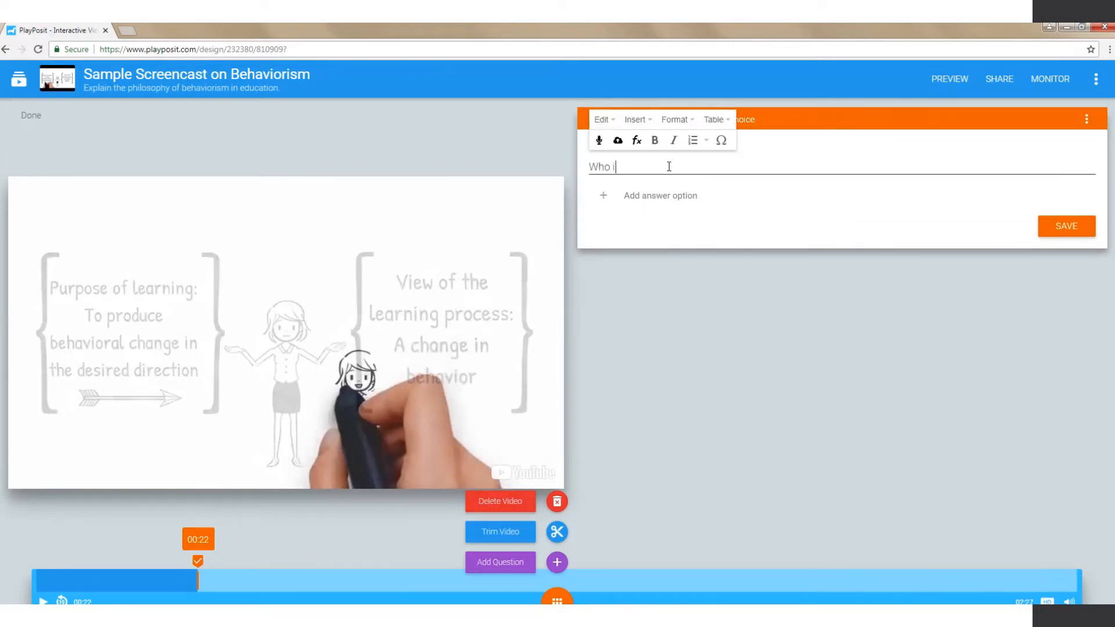
{"action": "key", "text": "BackSpace"}
{"action": "key", "text": "BackSpace"}
{"action": "key", "text": "BackSpace"}
{"action": "key", "text": "BackSpace"}
{"action": "type", "text": "ain theorist"}
{"action": "type", "text": "of behavir"}
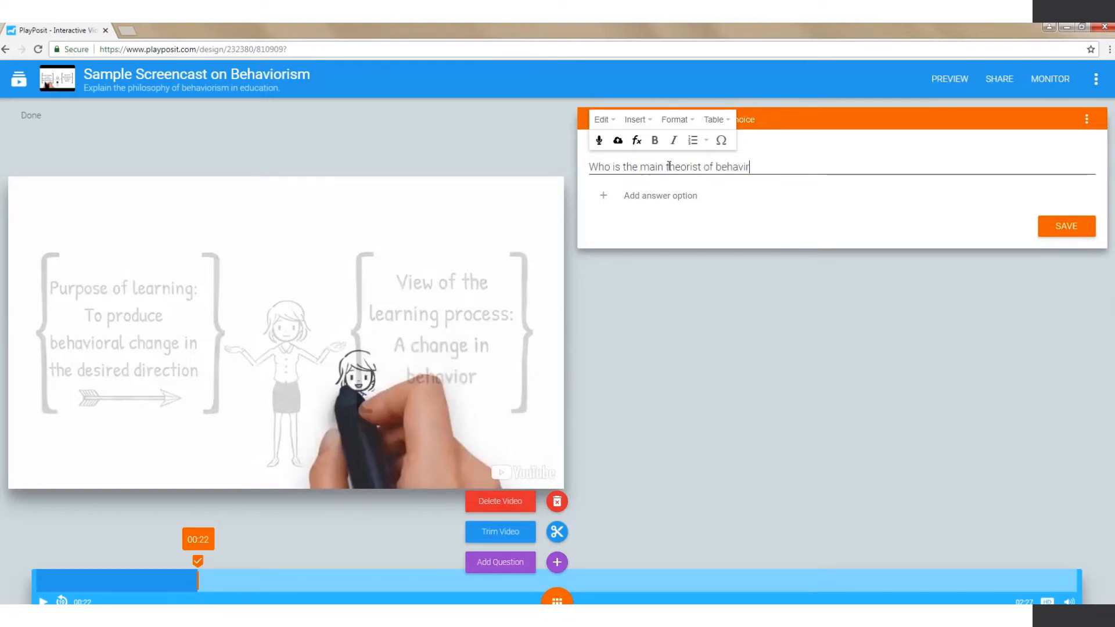
{"action": "key", "text": "BackSpace"}
{"action": "type", "text": "orism?"}
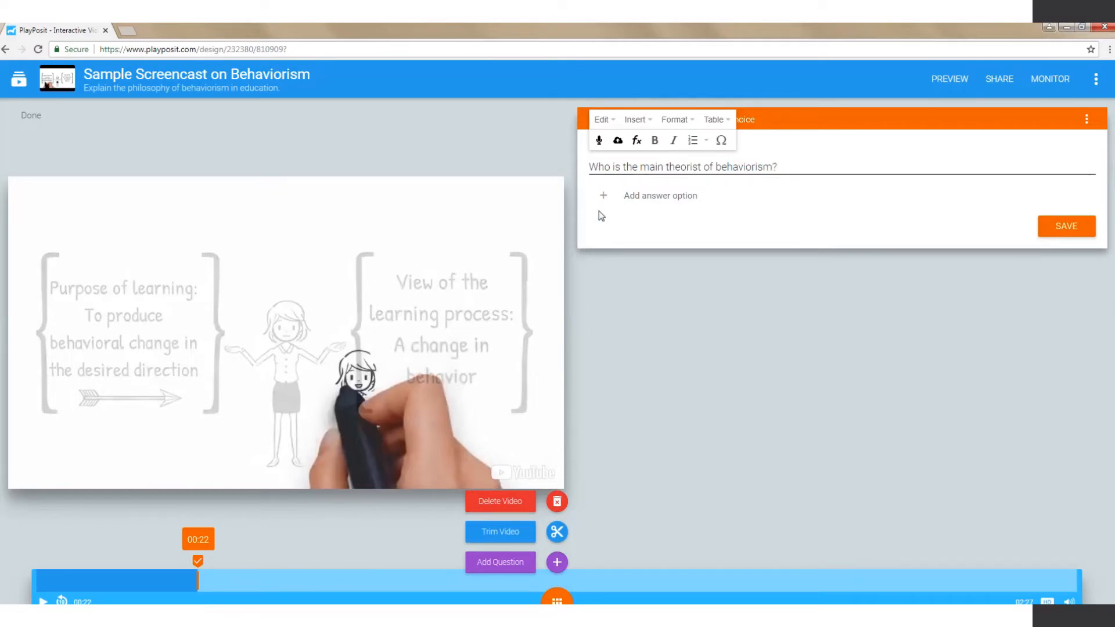
- Add the answer options Skinner, Mezirow, Kolb and Skater, and save the question with Skinner as the correct answer
{"action": "left_click", "coordinate": [641, 198]}
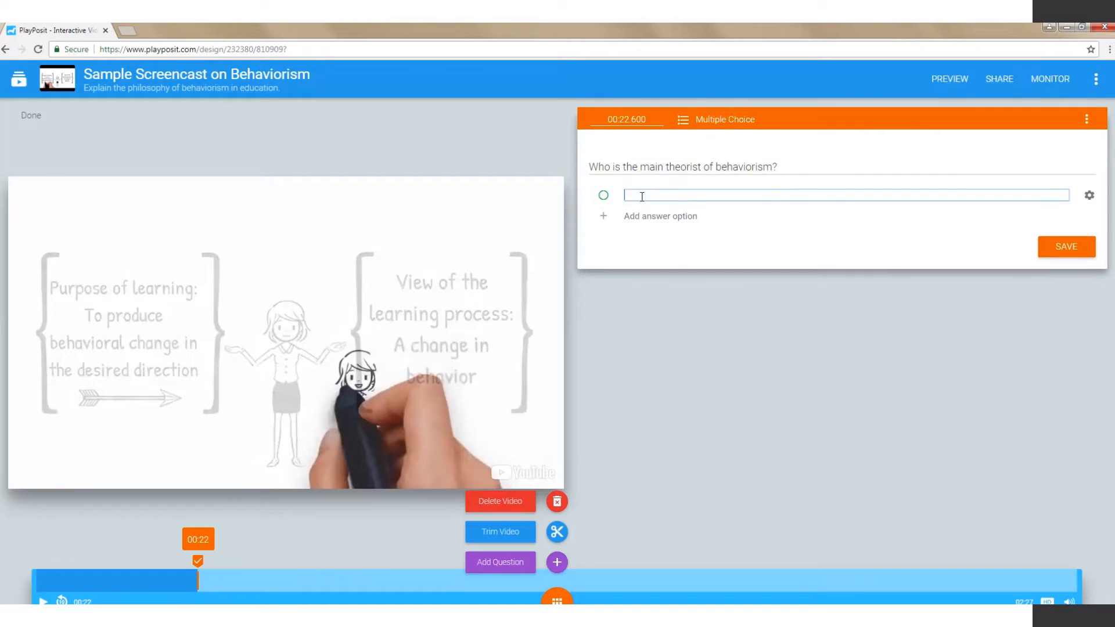
{"action": "type", "text": "Skinner"}
{"action": "left_click", "coordinate": [601, 217]}
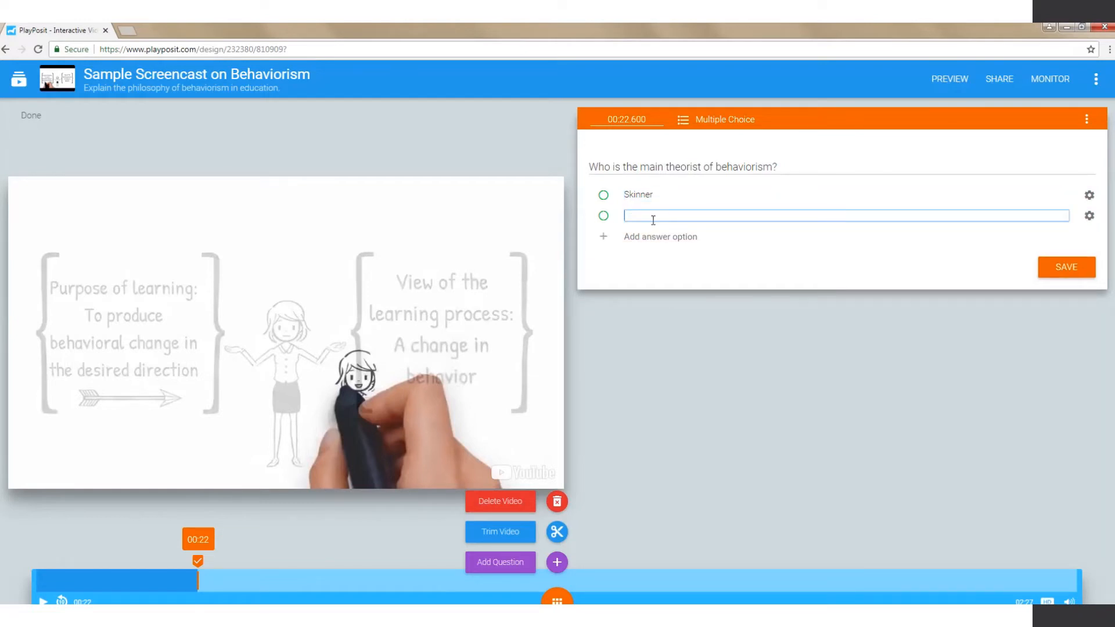
{"action": "type", "text": "Mezirow"}
{"action": "left_click", "coordinate": [630, 237]}
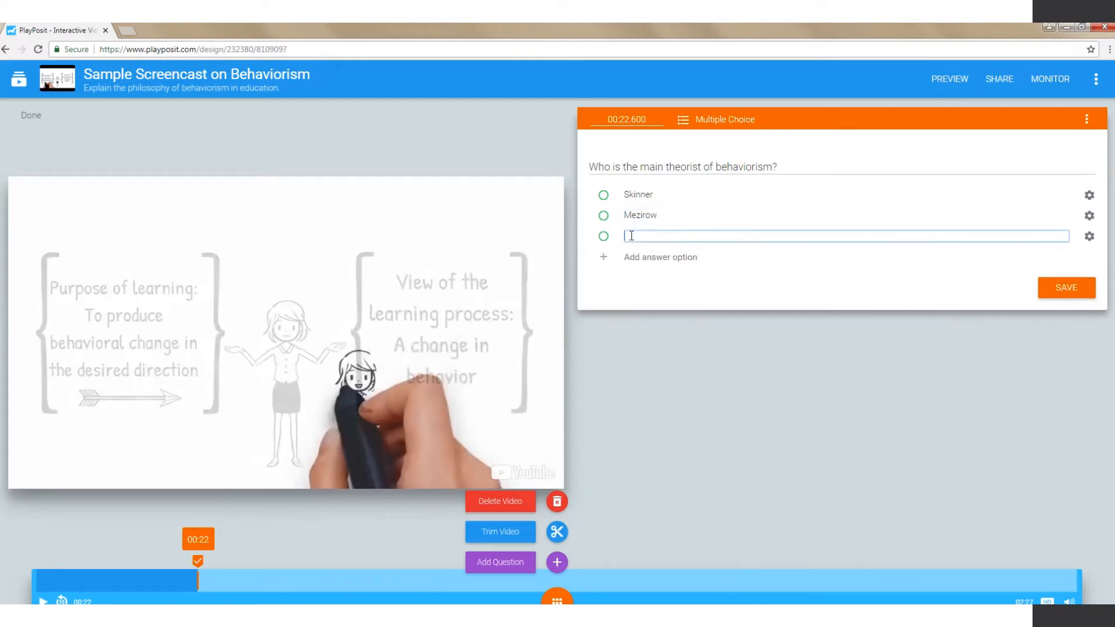
{"action": "type", "text": "Kolb"}
{"action": "left_click", "coordinate": [603, 259]}
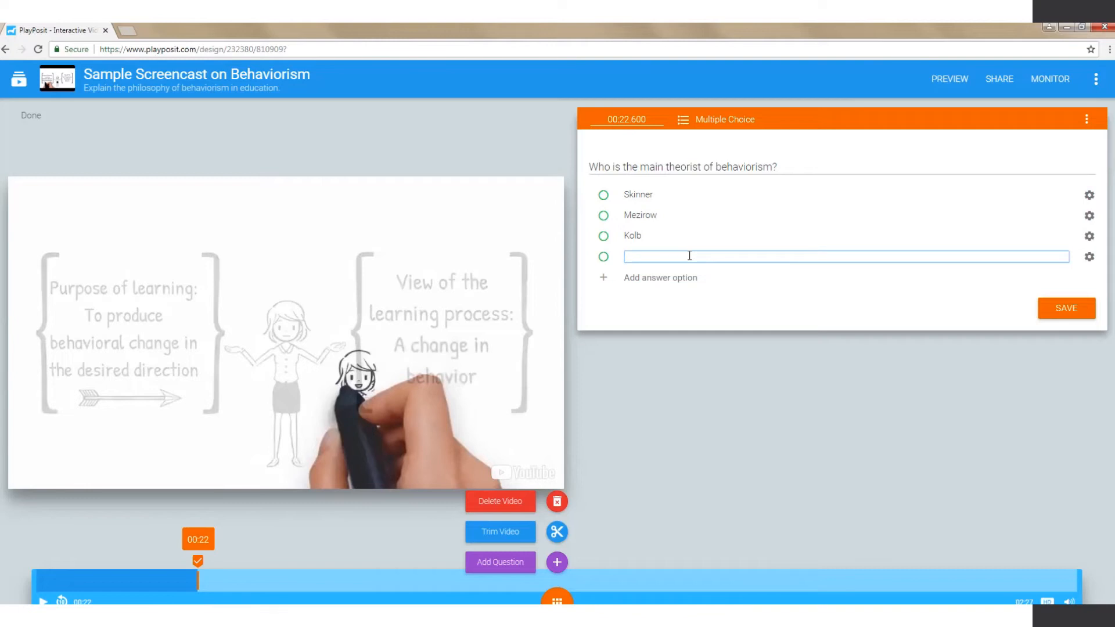
{"action": "type", "text": "Skater"}
{"action": "left_click", "coordinate": [778, 287]}
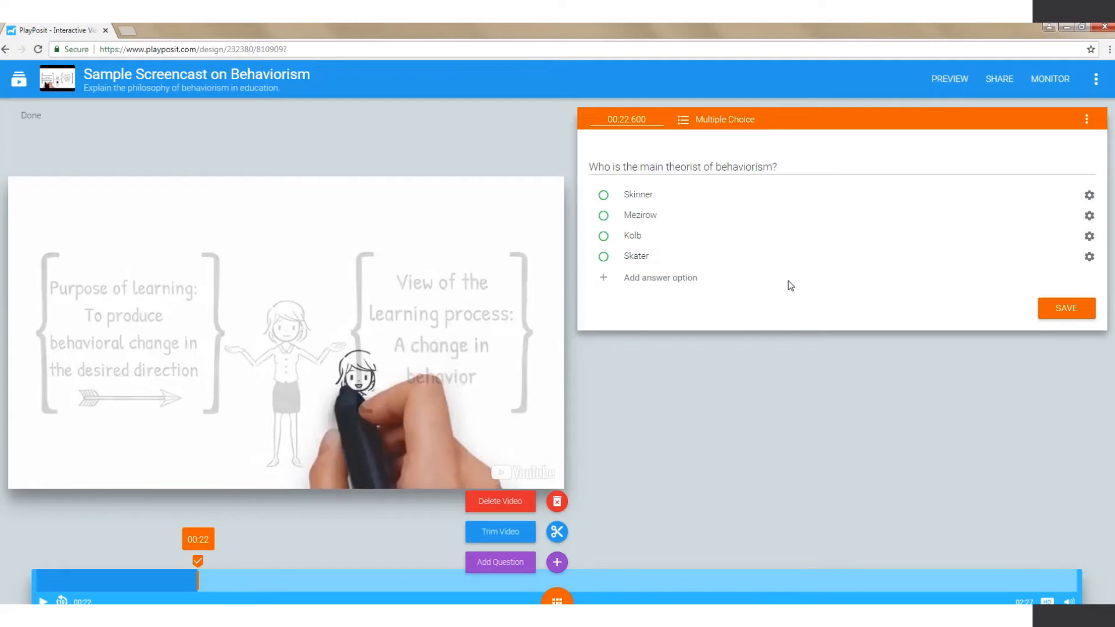
{"action": "left_click", "coordinate": [604, 195]}
{"action": "left_click", "coordinate": [1060, 314]}
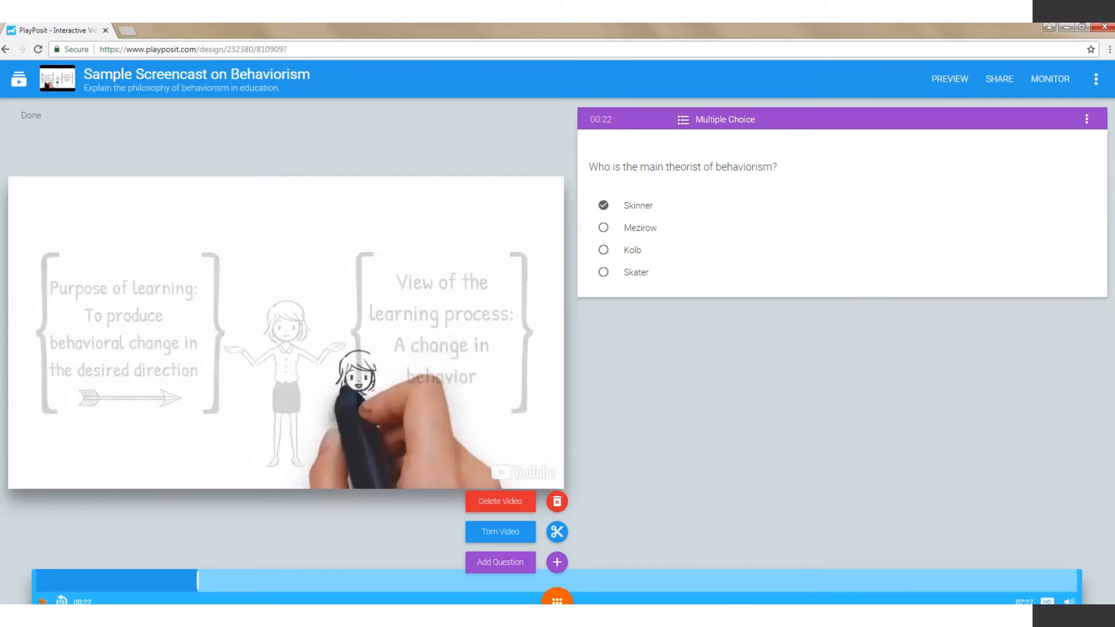
- Play the video on to about 00:32, pause it, and insert a fill-in-the-blank question there
{"action": "left_click", "coordinate": [42, 602]}
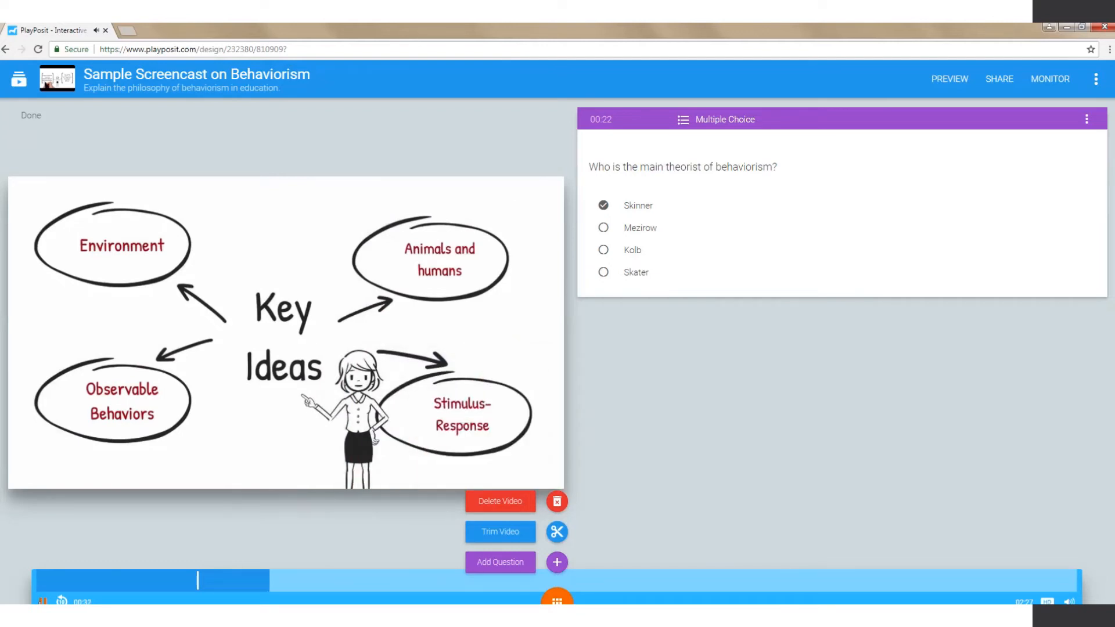
{"action": "left_click", "coordinate": [42, 602]}
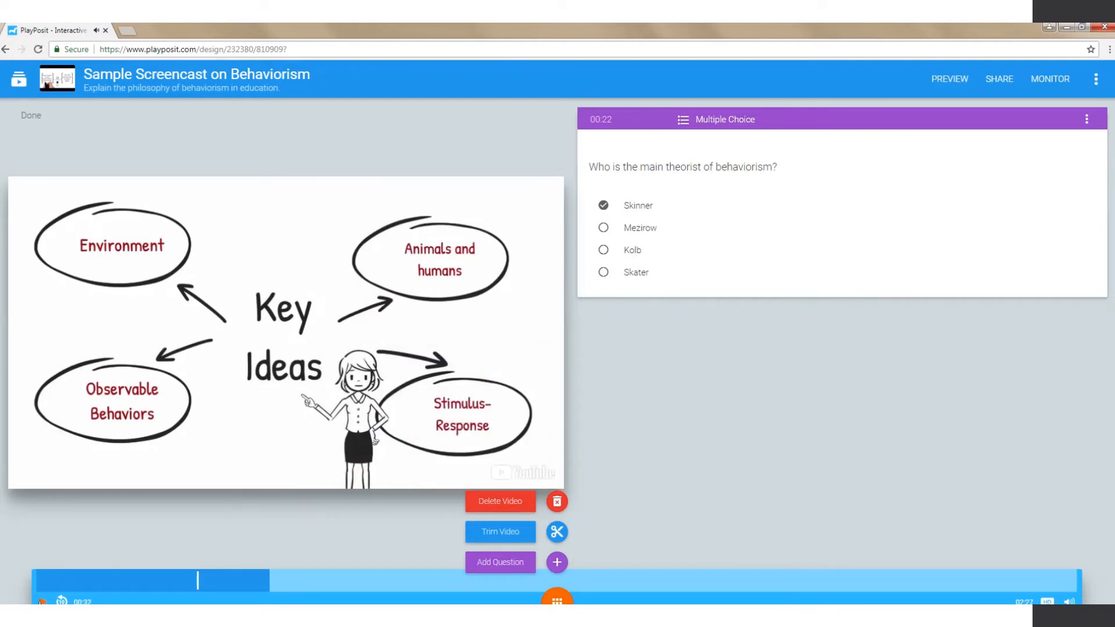
{"action": "left_click", "coordinate": [556, 563]}
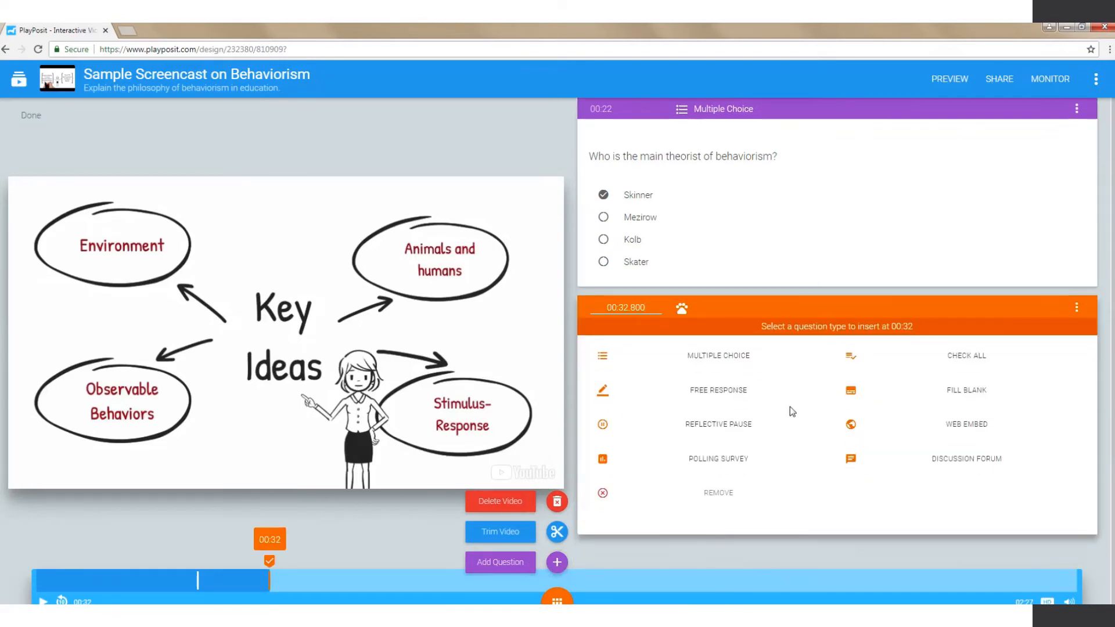
{"action": "left_click", "coordinate": [966, 390]}
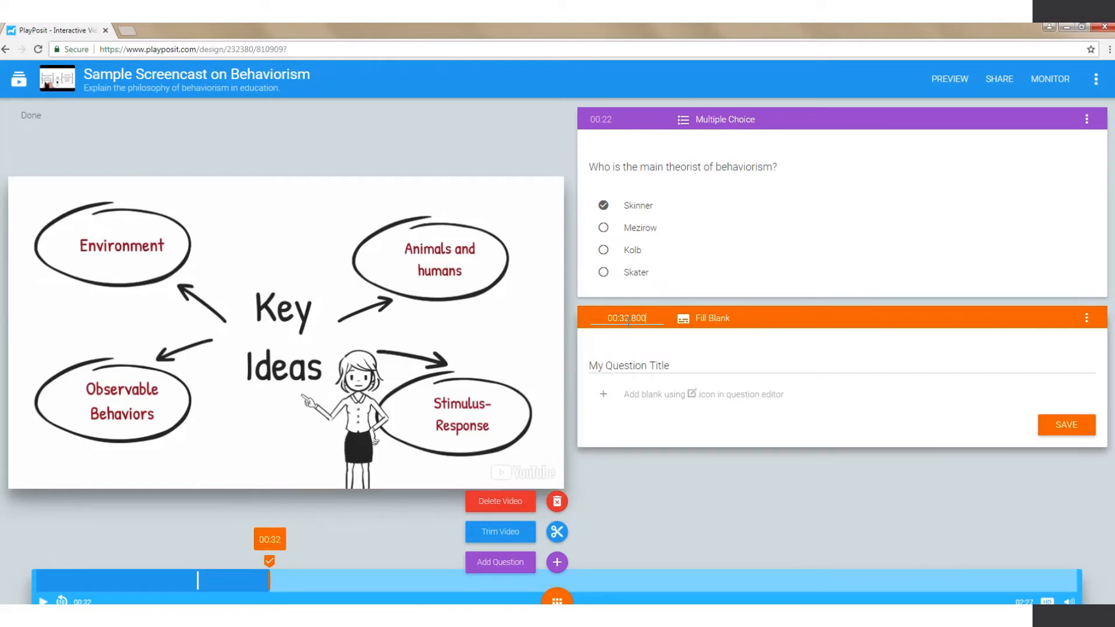
- Enter the question text "Behaviorists focus on behaviors." with a fill-in blank between "on" and "behaviors"
{"action": "left_click", "coordinate": [621, 366]}
{"action": "type", "text": "B"}
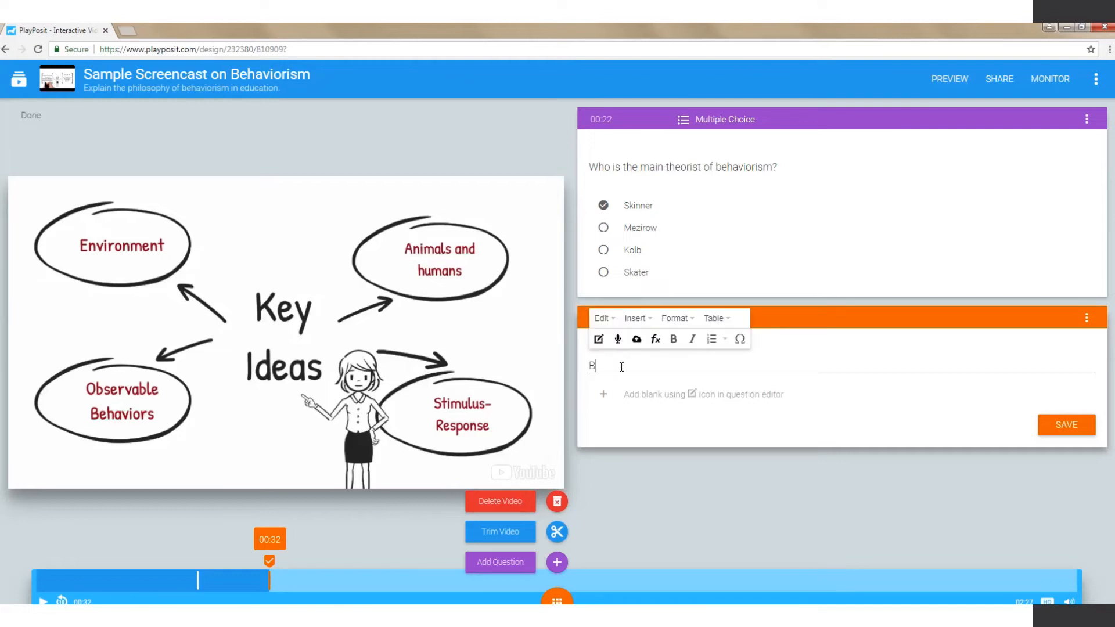
{"action": "type", "text": "ehaviorisms"}
{"action": "key", "text": "BackSpace"}
{"action": "key", "text": "BackSpace"}
{"action": "key", "text": "BackSpace"}
{"action": "type", "text": "sts focus on"}
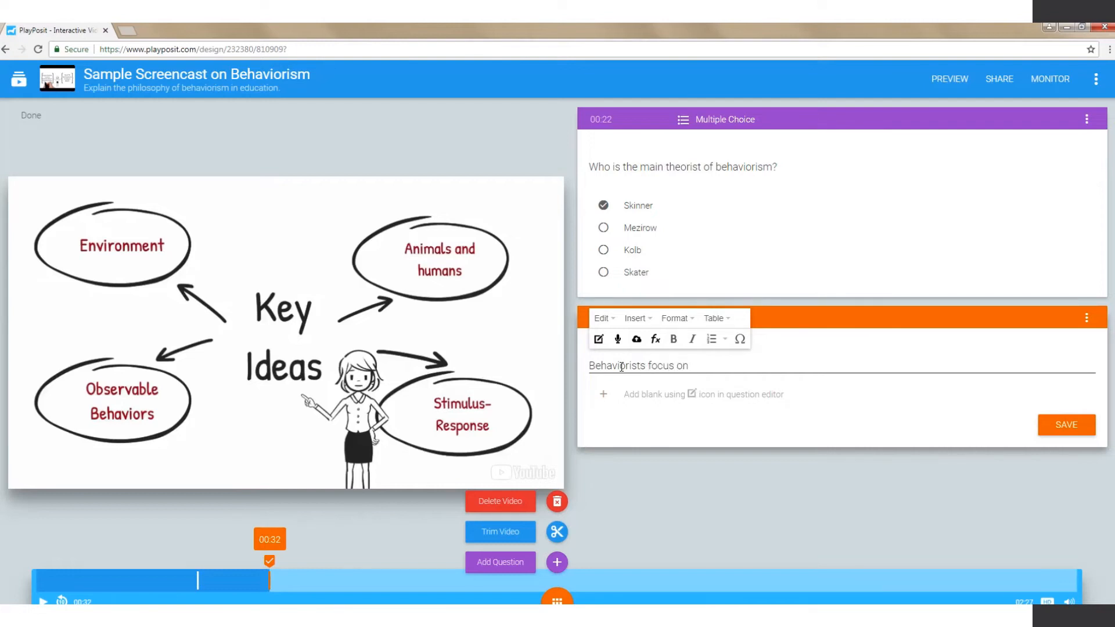
{"action": "left_click", "coordinate": [645, 393]}
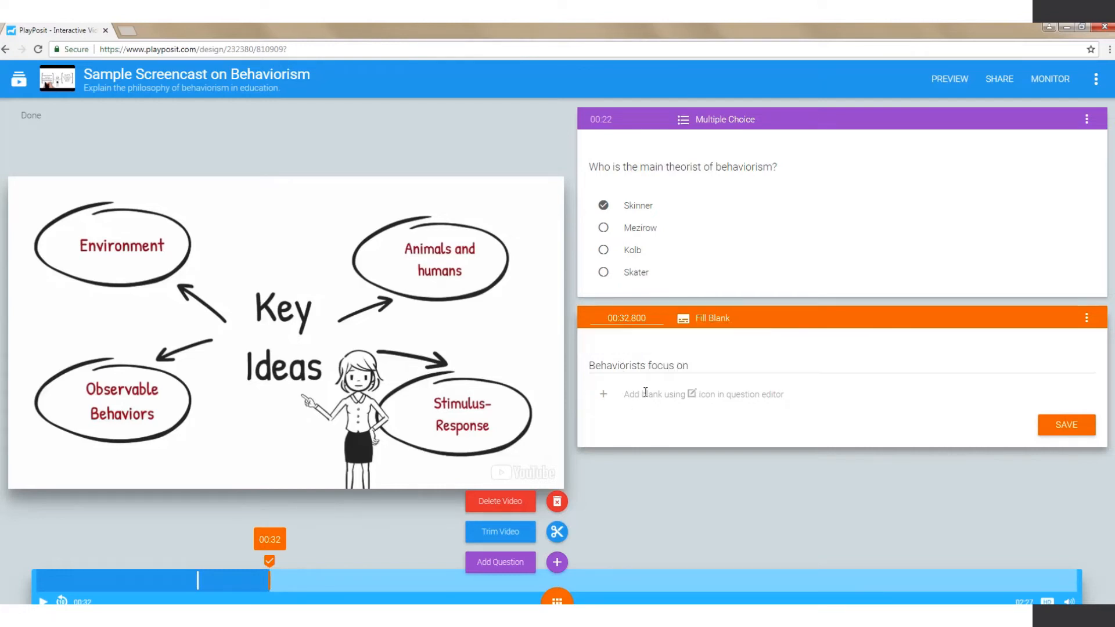
{"action": "left_click", "coordinate": [698, 363]}
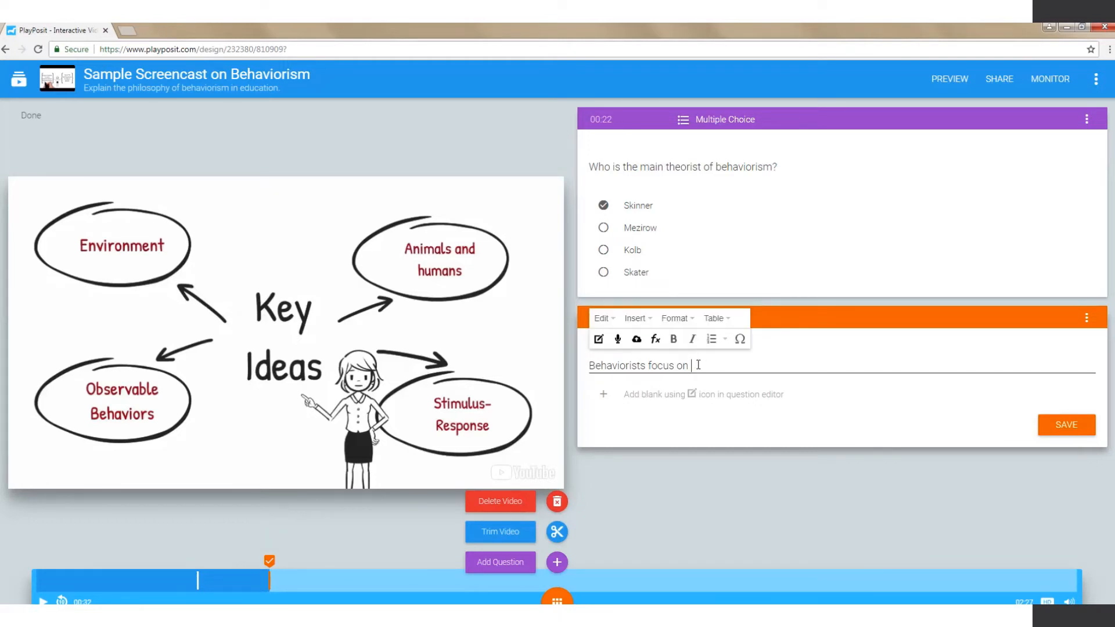
{"action": "left_click", "coordinate": [599, 339]}
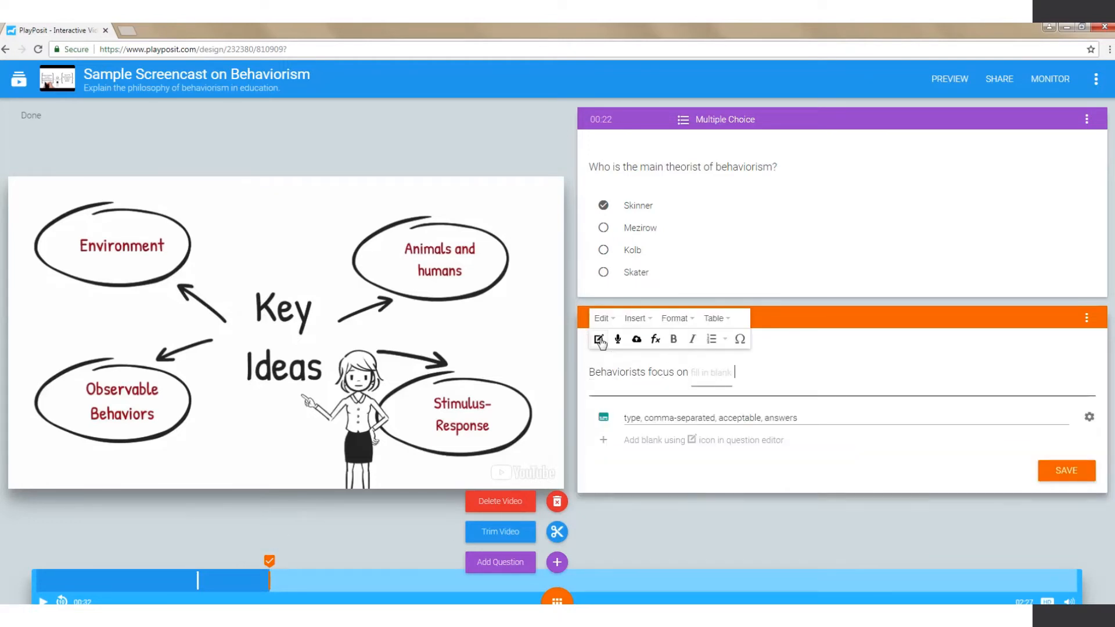
{"action": "type", "text": "behaviors"}
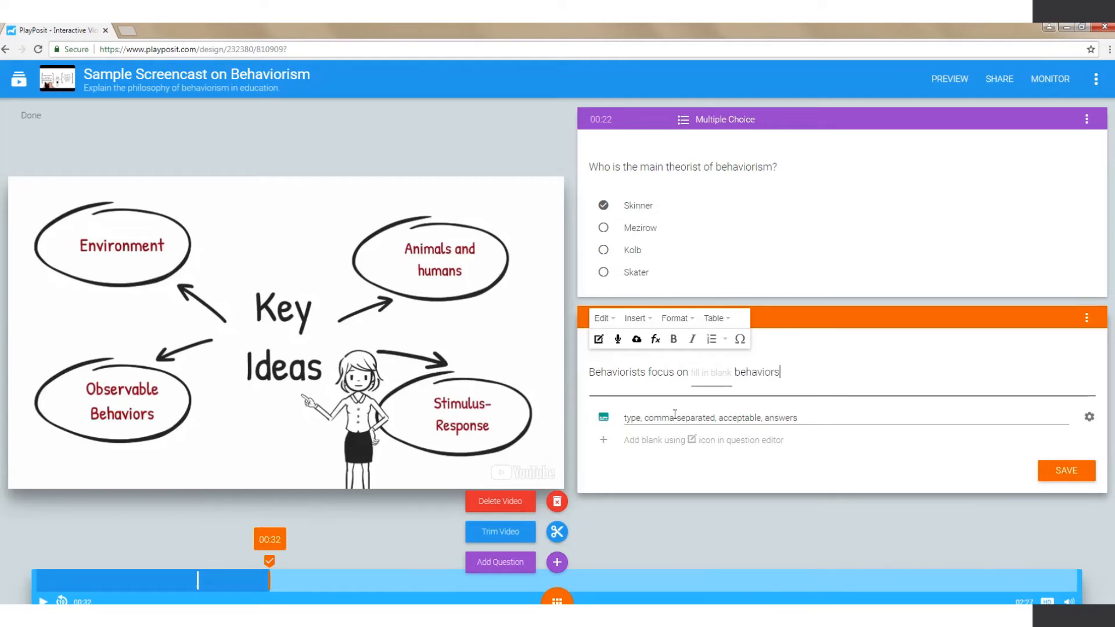
{"action": "type", "text": "."}
- Set "observable" as the acceptable answer for the blank and save the question
{"action": "left_click", "coordinate": [672, 418]}
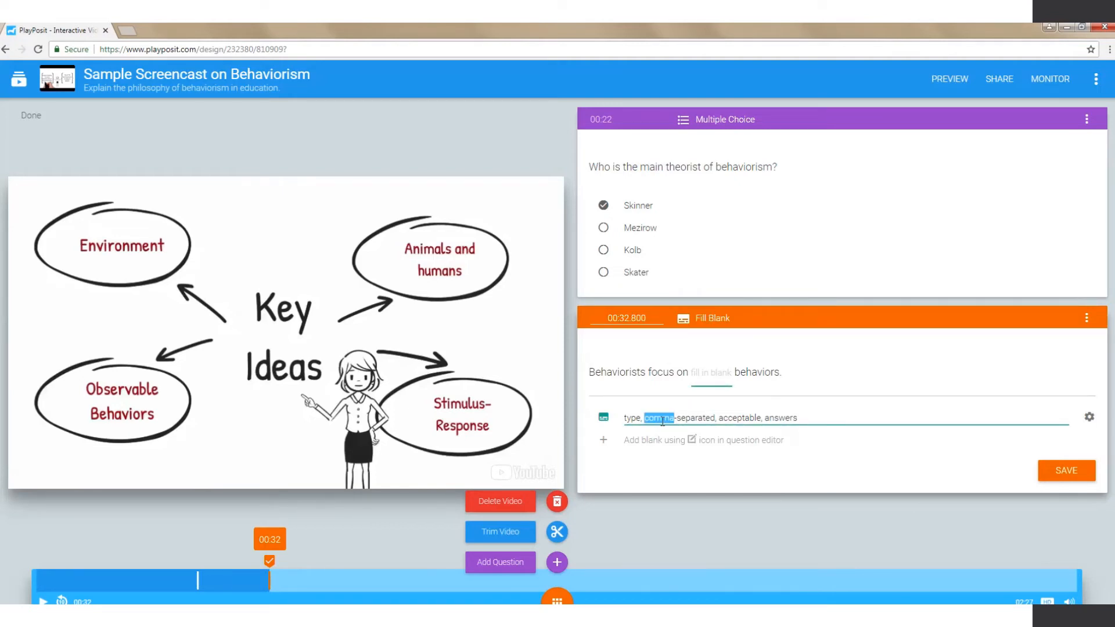
{"action": "triple_click", "coordinate": [662, 418]}
{"action": "type", "text": "observ"}
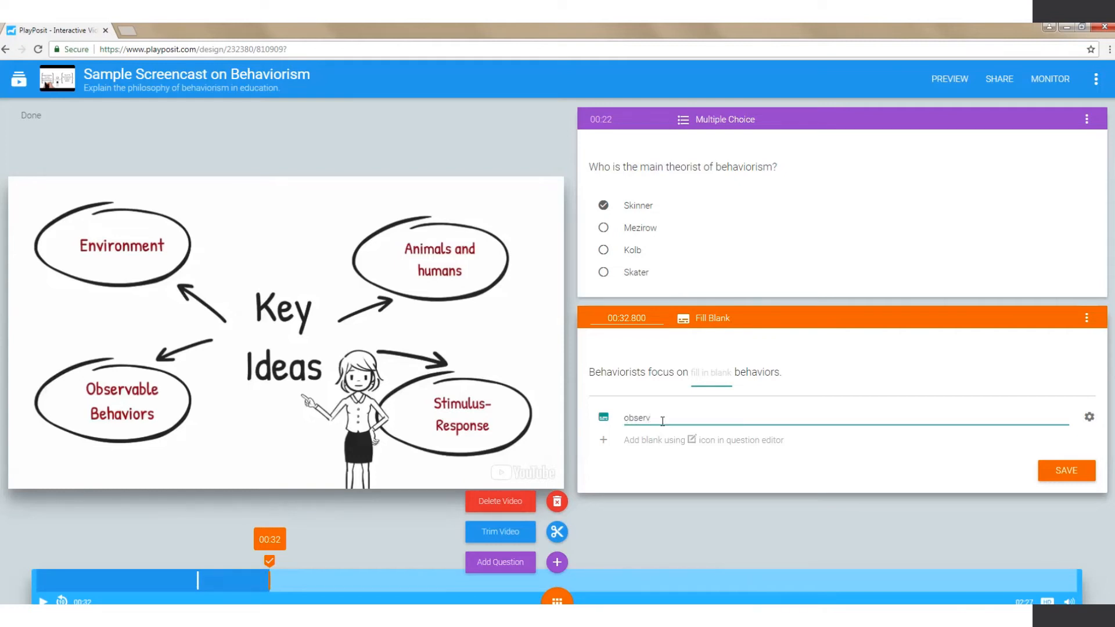
{"action": "key", "text": "BackSpace"}
{"action": "type", "text": "vable"}
{"action": "left_click", "coordinate": [1058, 471]}
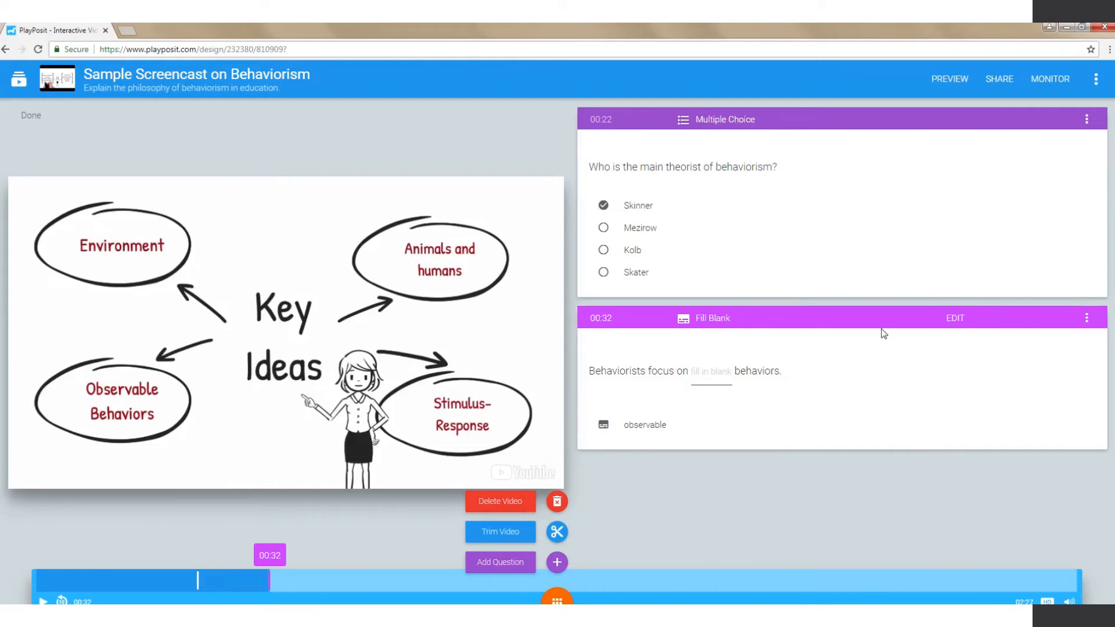
- Preview the bulb and start playing it as a viewer
{"action": "left_click", "coordinate": [952, 82]}
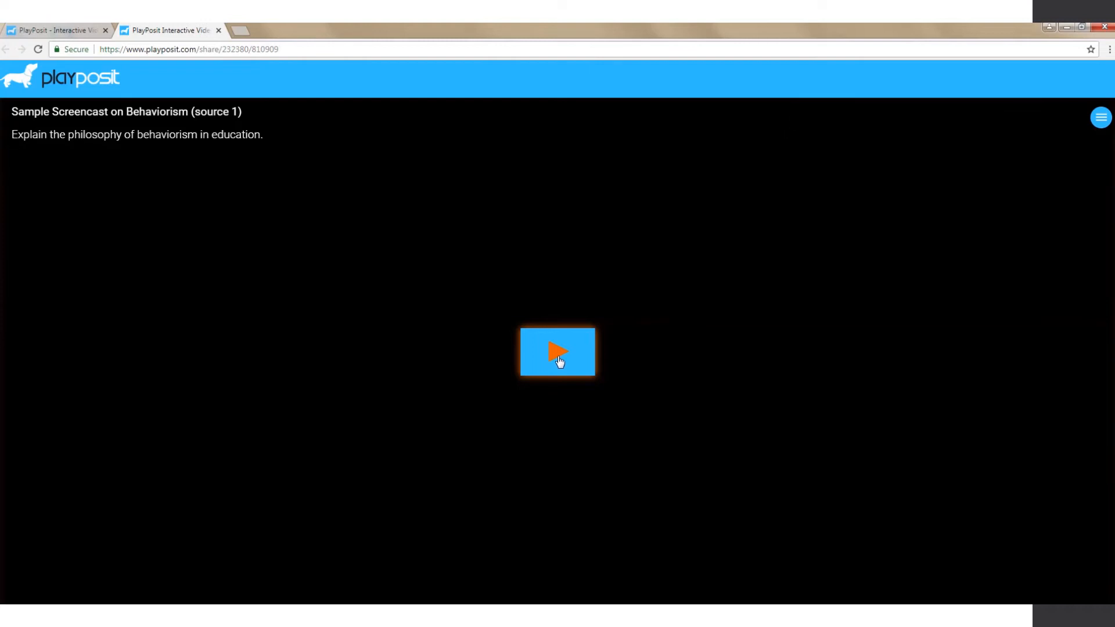
{"action": "left_click", "coordinate": [559, 360]}
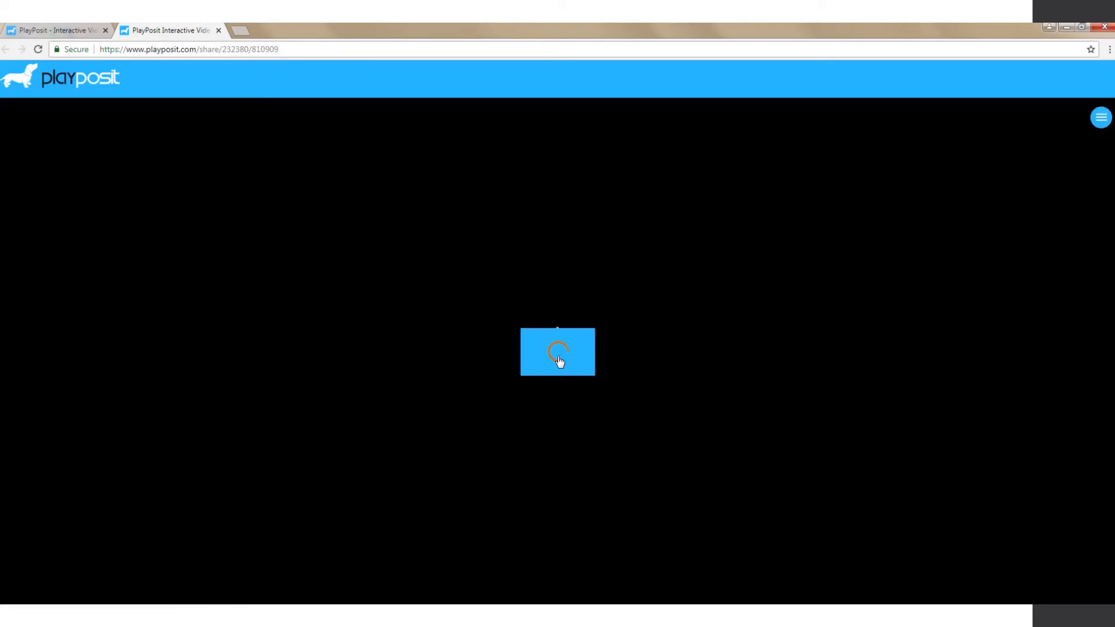
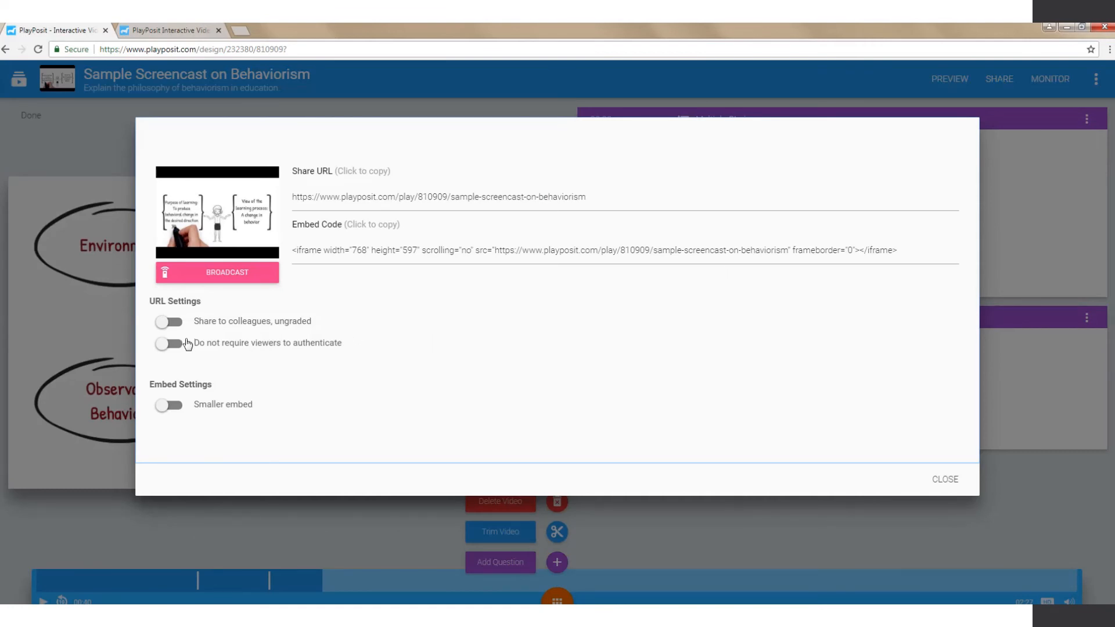
- Enable ungraded sharing to colleagues, and copy the bulb's share URL and embed code before closing the sharing options
{"action": "left_click", "coordinate": [174, 323]}
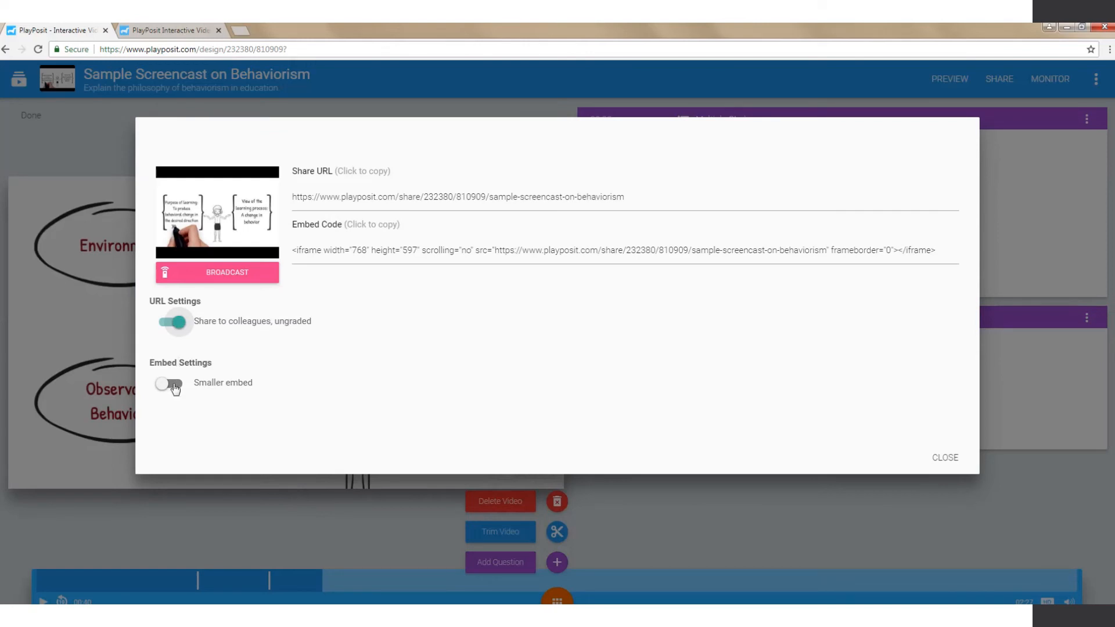
{"action": "left_click", "coordinate": [356, 195]}
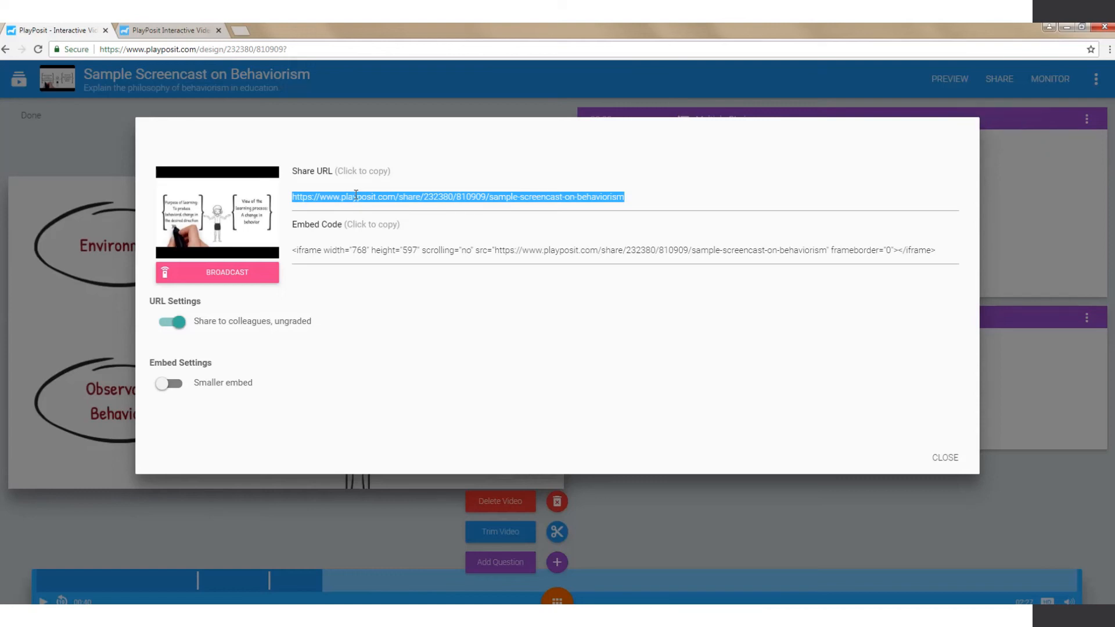
{"action": "left_click", "coordinate": [364, 259]}
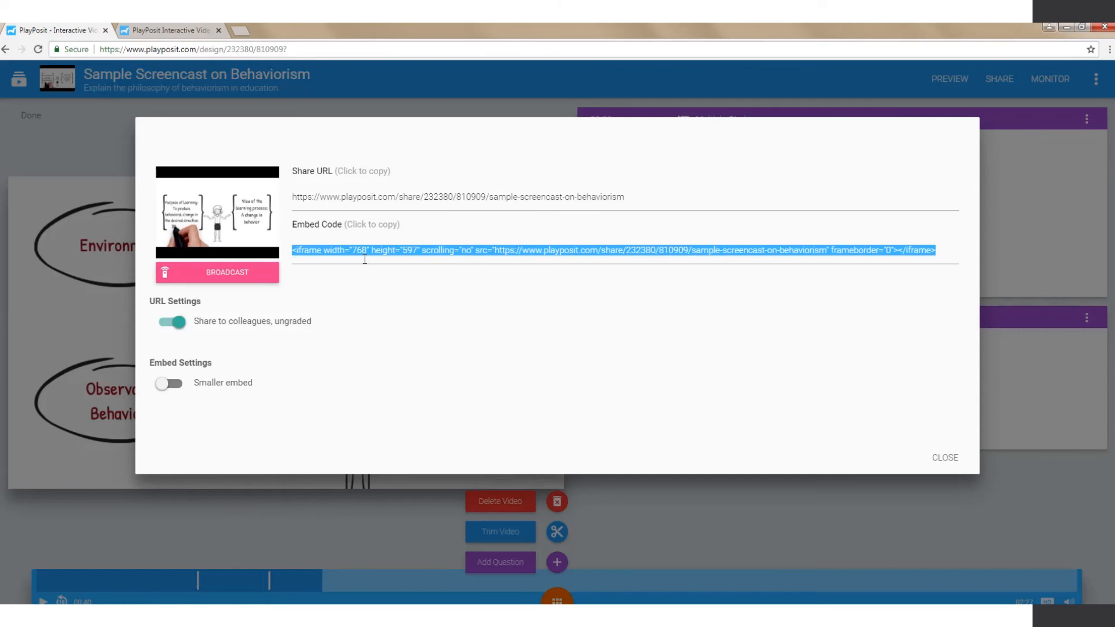
{"action": "left_click", "coordinate": [945, 458]}
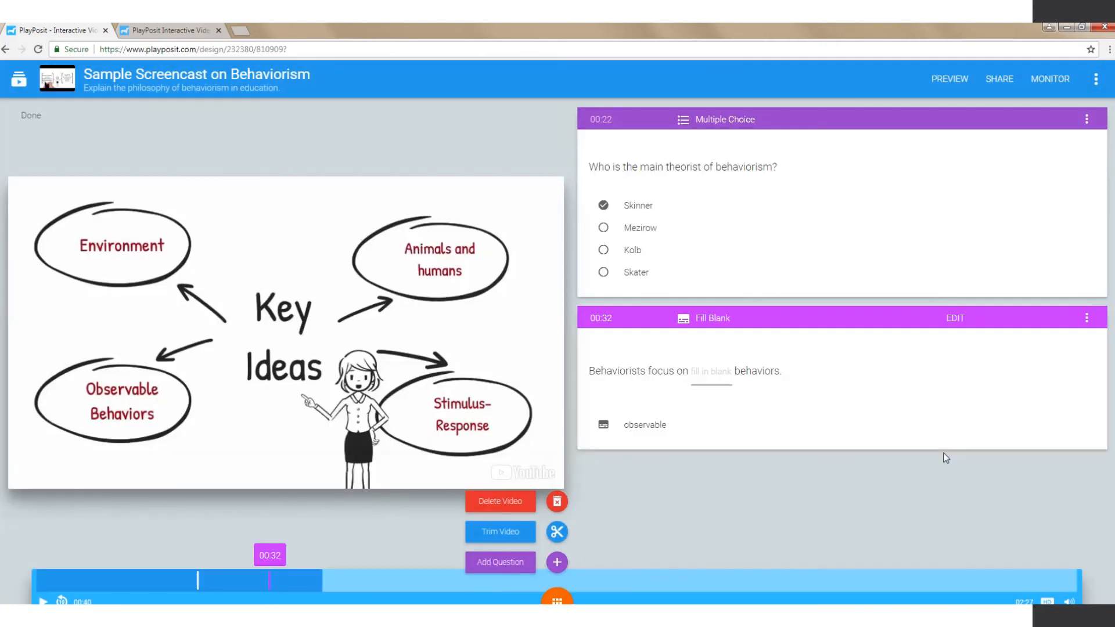
- Open the bulb's monitoring for Workshop Class, refresh it, examine the average score and completion charts, and close the analytics page
{"action": "left_click", "coordinate": [1046, 81]}
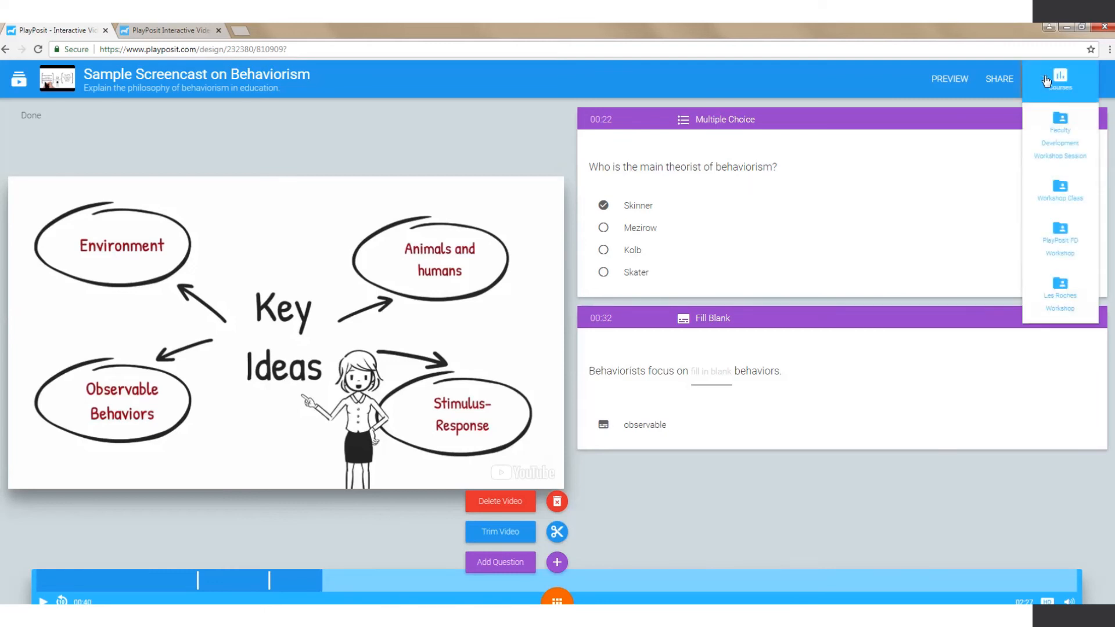
{"action": "left_click", "coordinate": [1060, 193]}
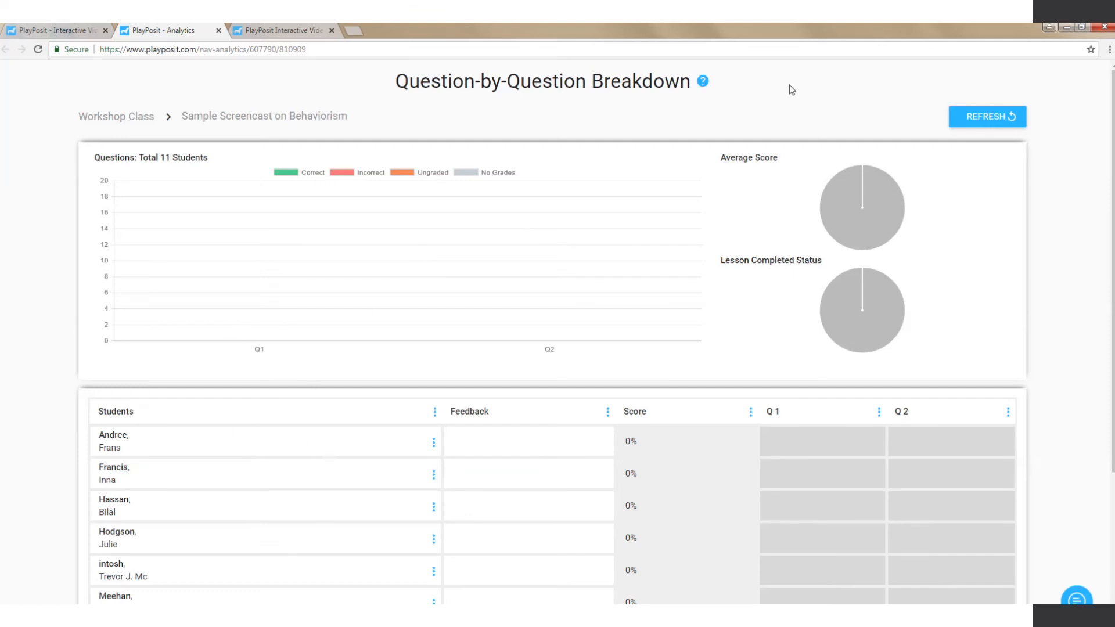
{"action": "left_click", "coordinate": [980, 116]}
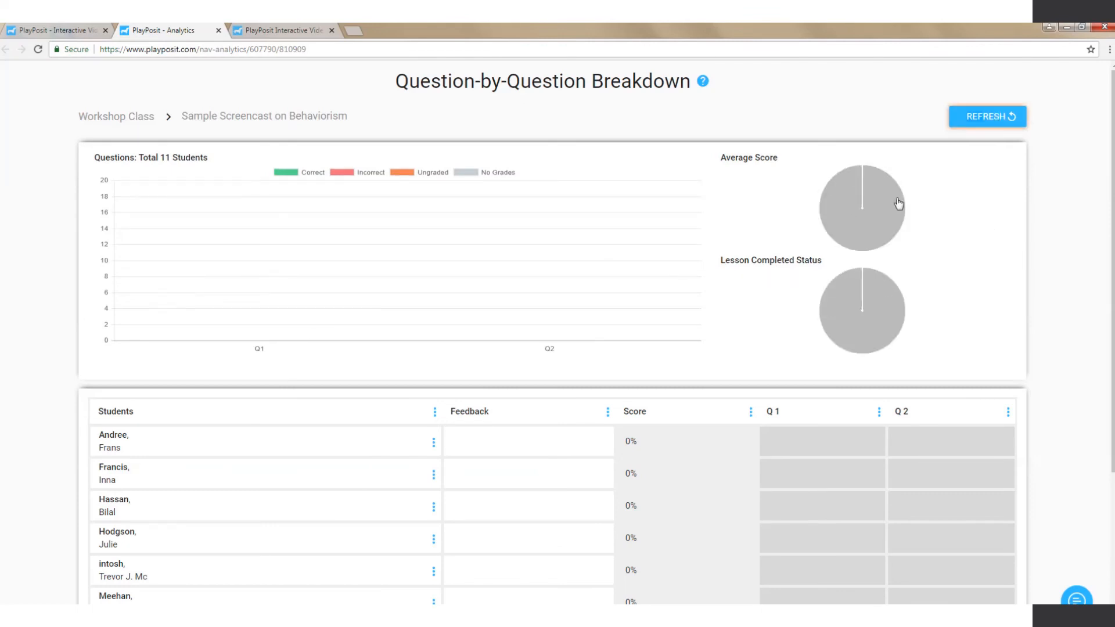
{"action": "mouse_move", "coordinate": [860, 178]}
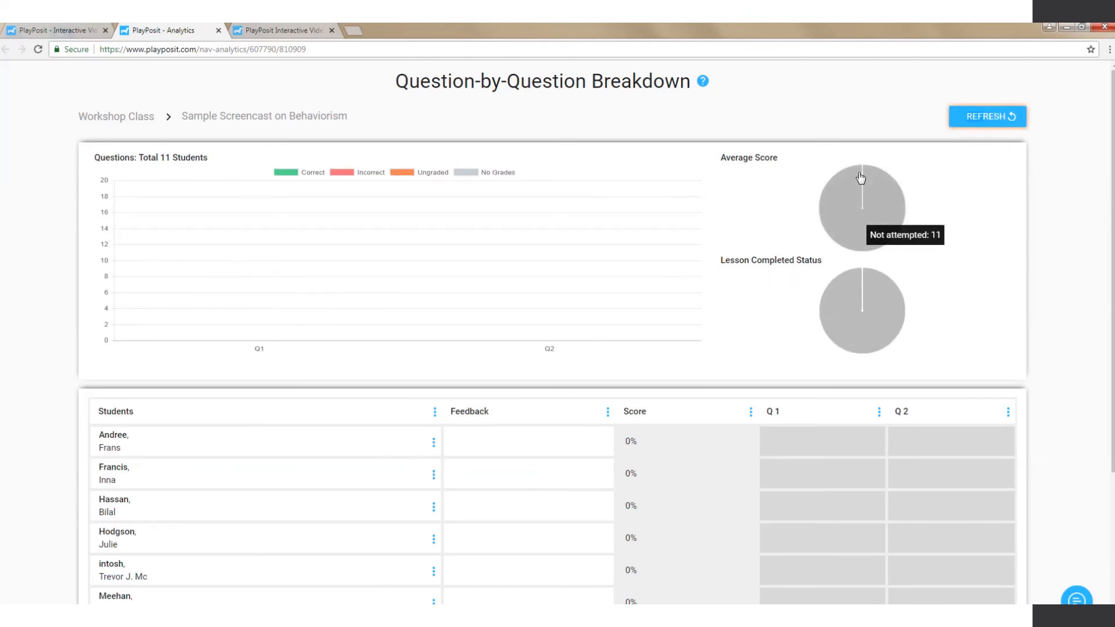
{"action": "mouse_move", "coordinate": [864, 307]}
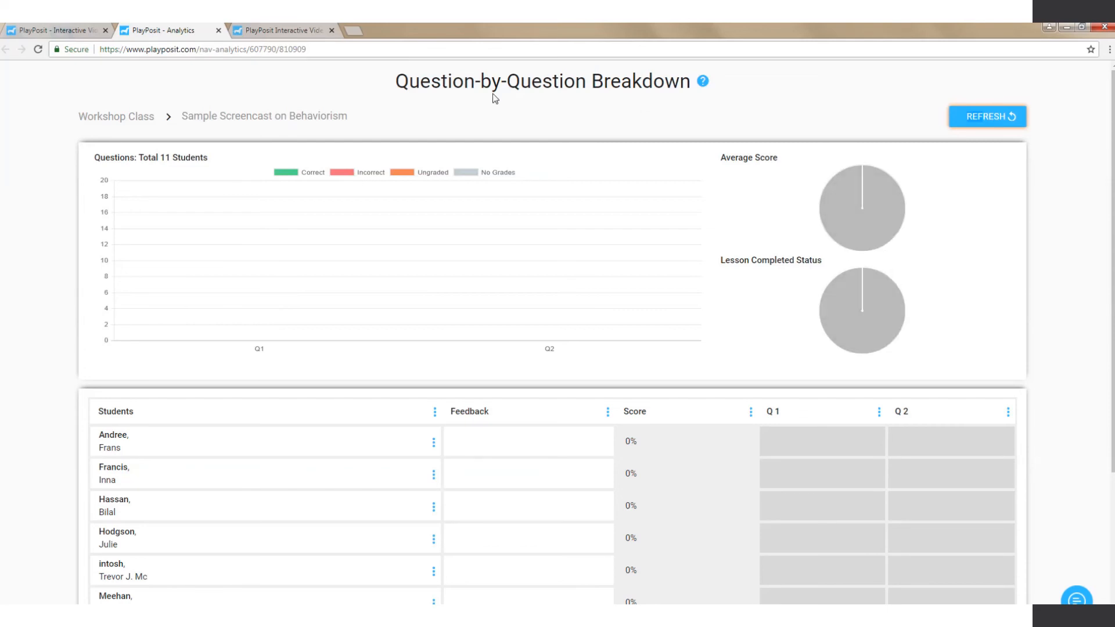
{"action": "left_click", "coordinate": [218, 30]}
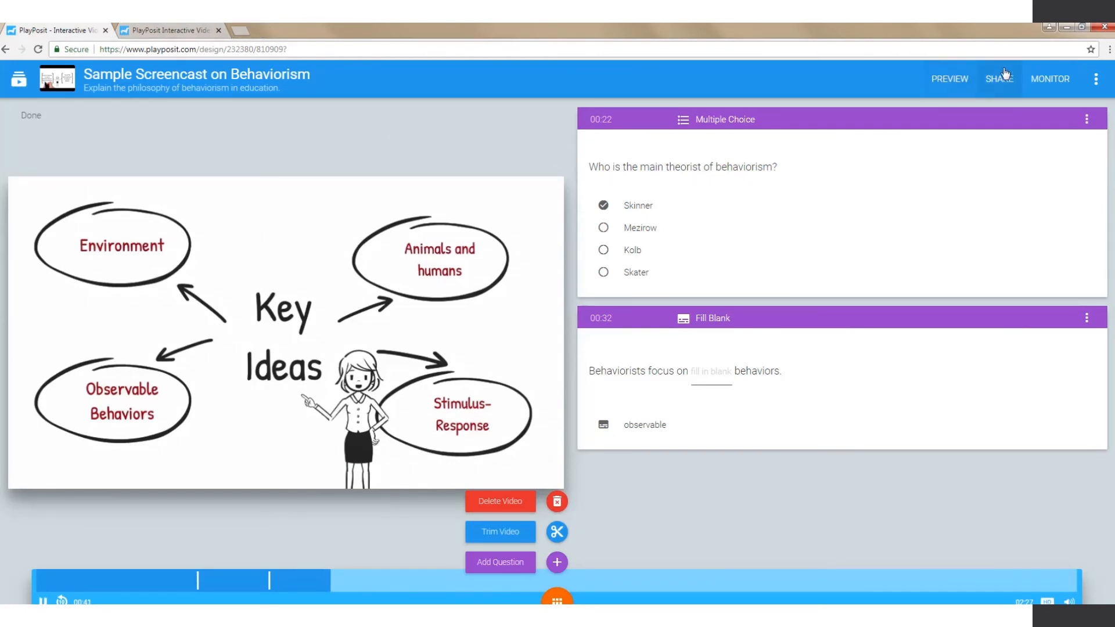
{"action": "left_click", "coordinate": [1051, 79]}
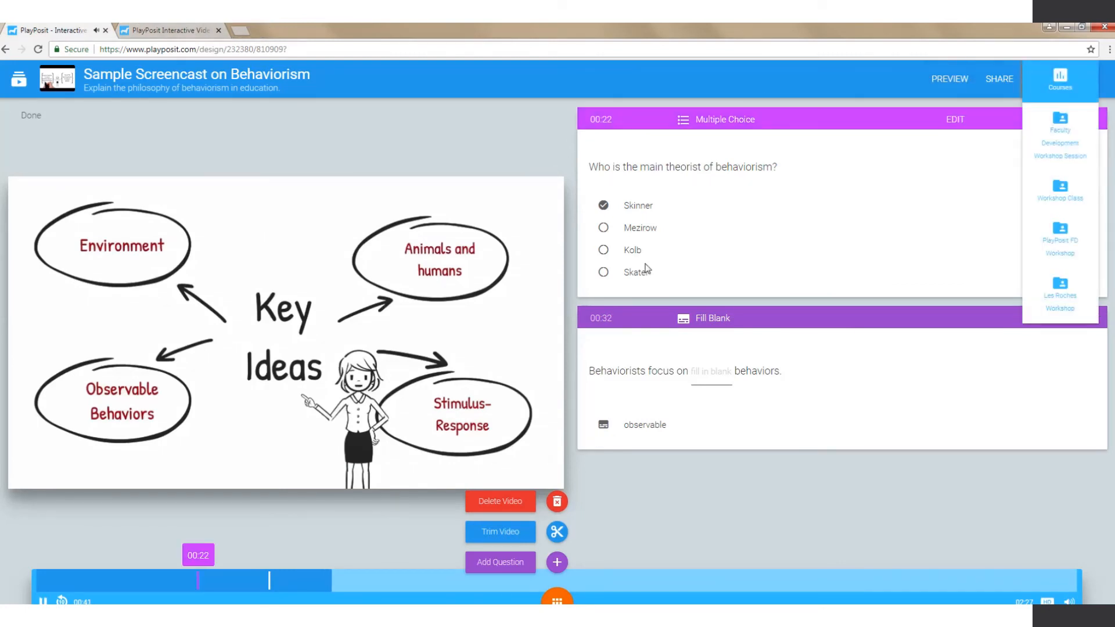
{"action": "left_click", "coordinate": [340, 440]}
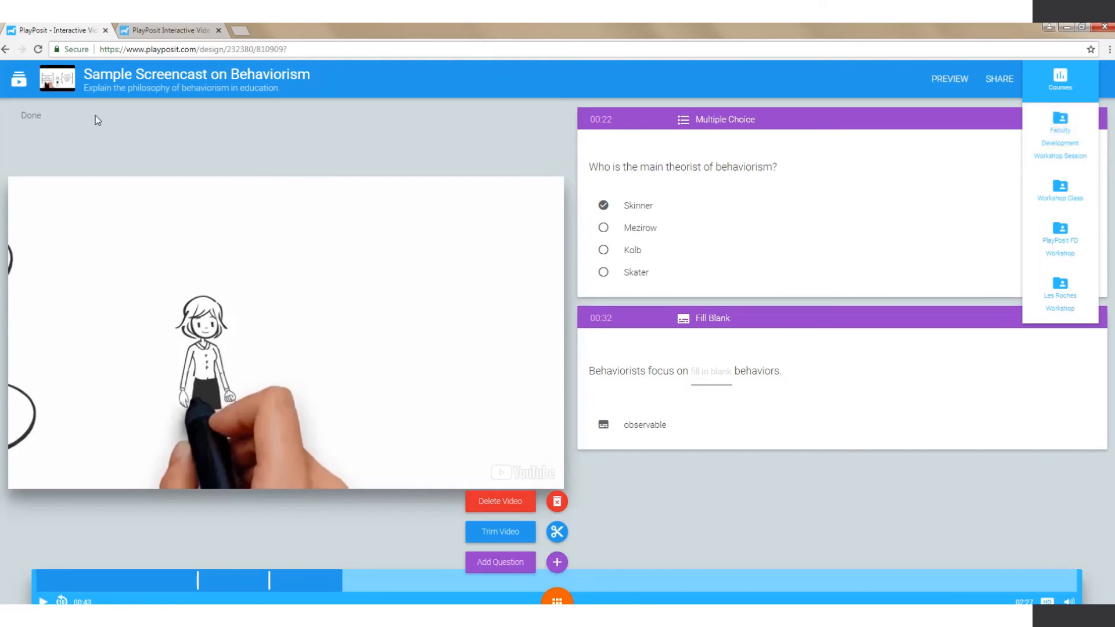
{"action": "left_click", "coordinate": [391, 72]}
{"action": "mouse_move", "coordinate": [466, 38]}
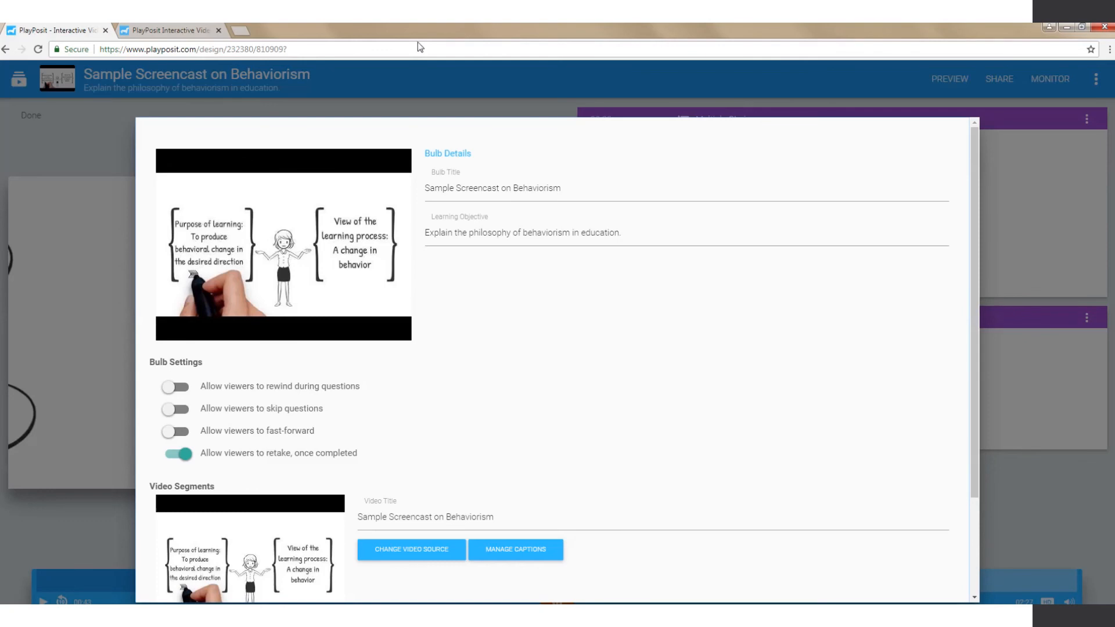
{"action": "left_click", "coordinate": [1045, 110]}
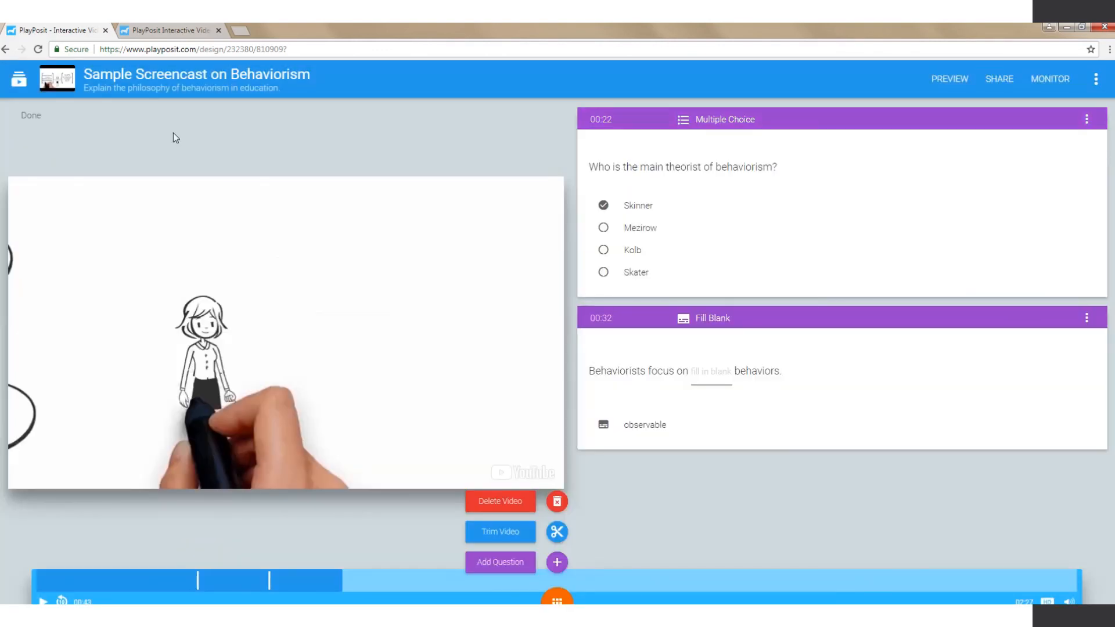
{"action": "left_click", "coordinate": [19, 80]}
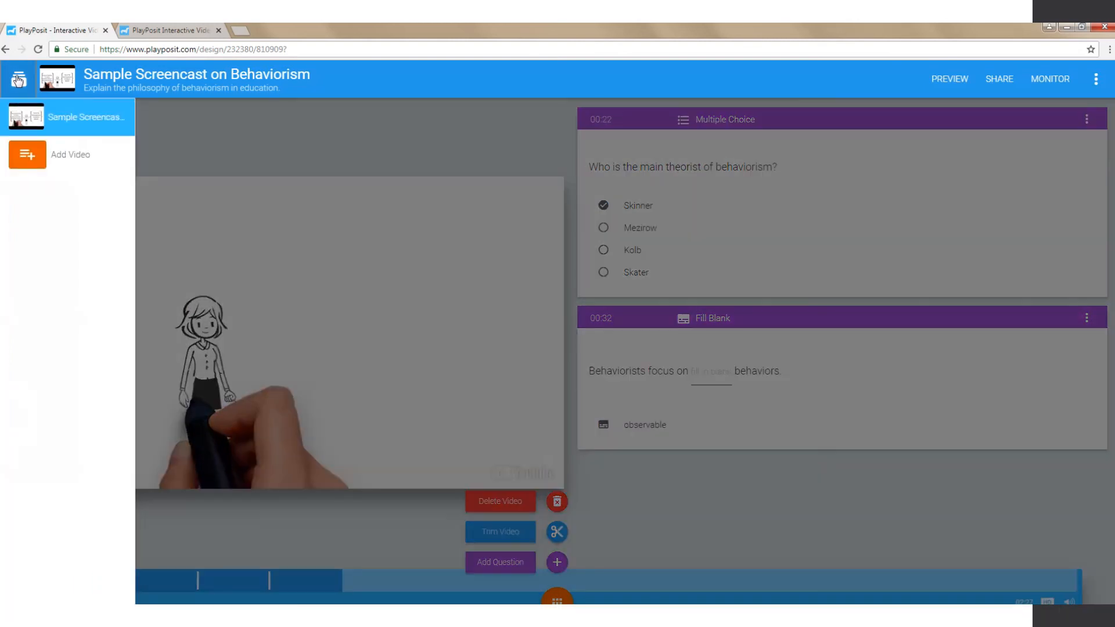
{"action": "left_click", "coordinate": [19, 80]}
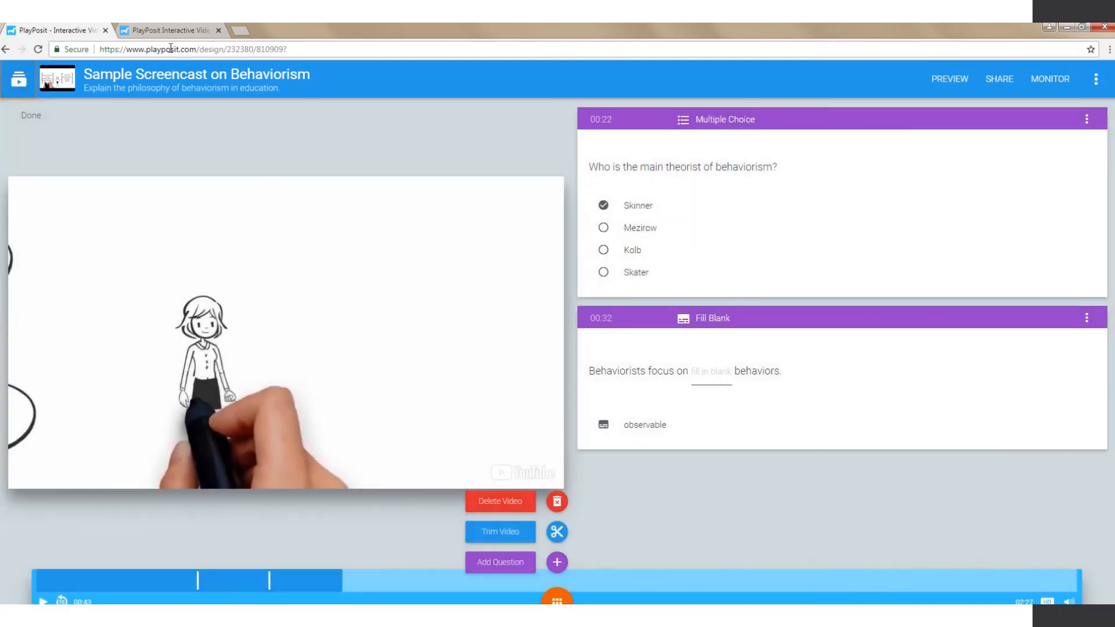
- Close the bulb's viewer preview, then save and finish the bulb to return to My Bulbs
{"action": "left_click", "coordinate": [166, 29]}
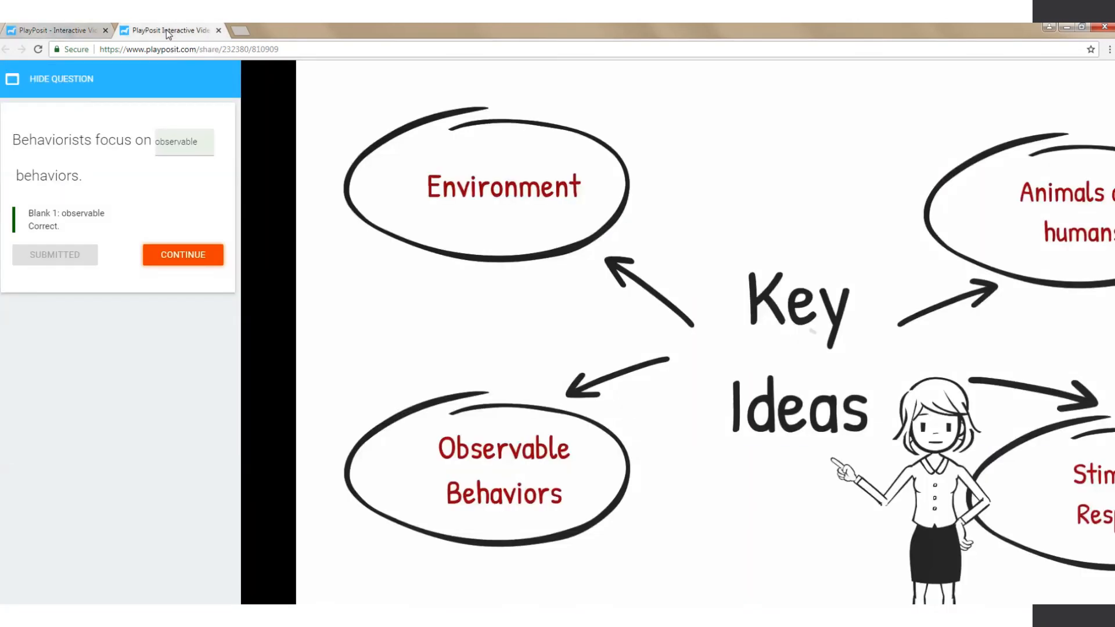
{"action": "left_click", "coordinate": [219, 30]}
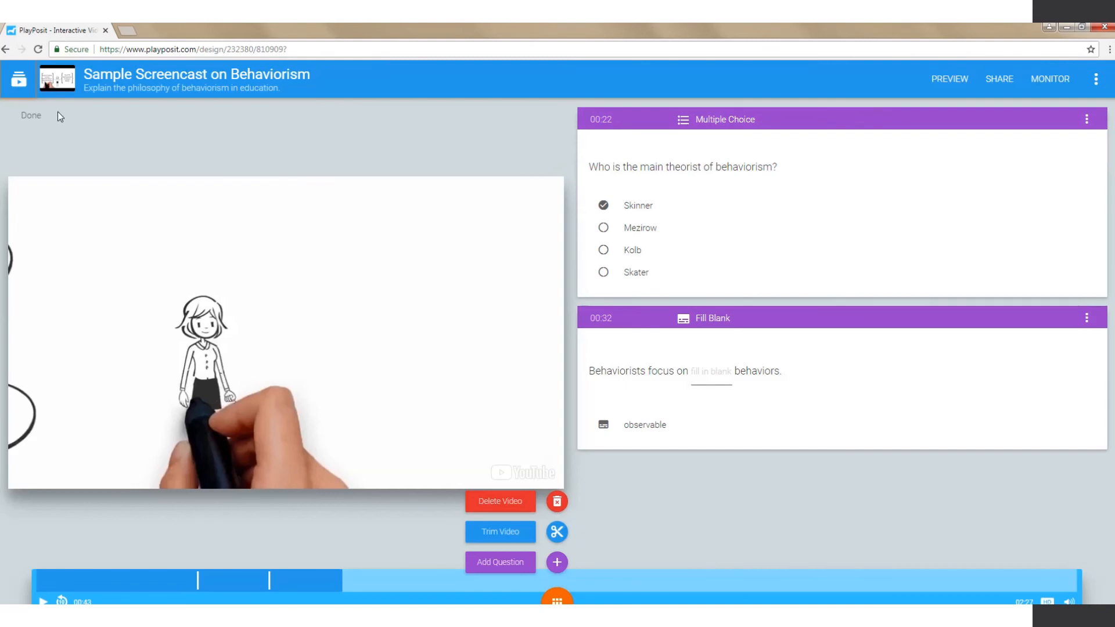
{"action": "left_click", "coordinate": [20, 85]}
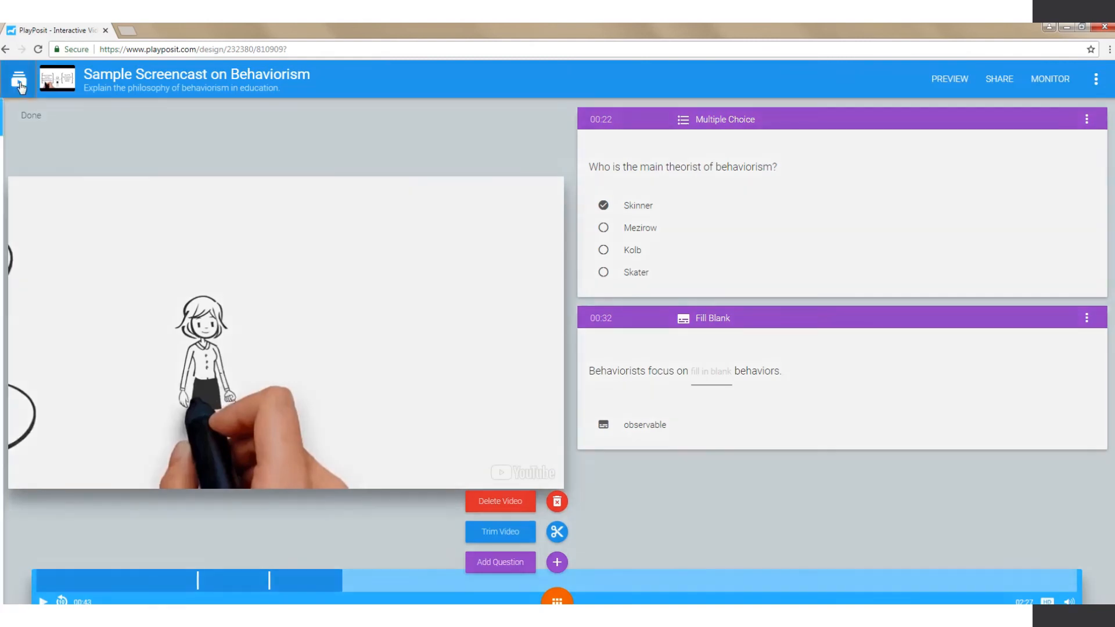
{"action": "left_click", "coordinate": [19, 84]}
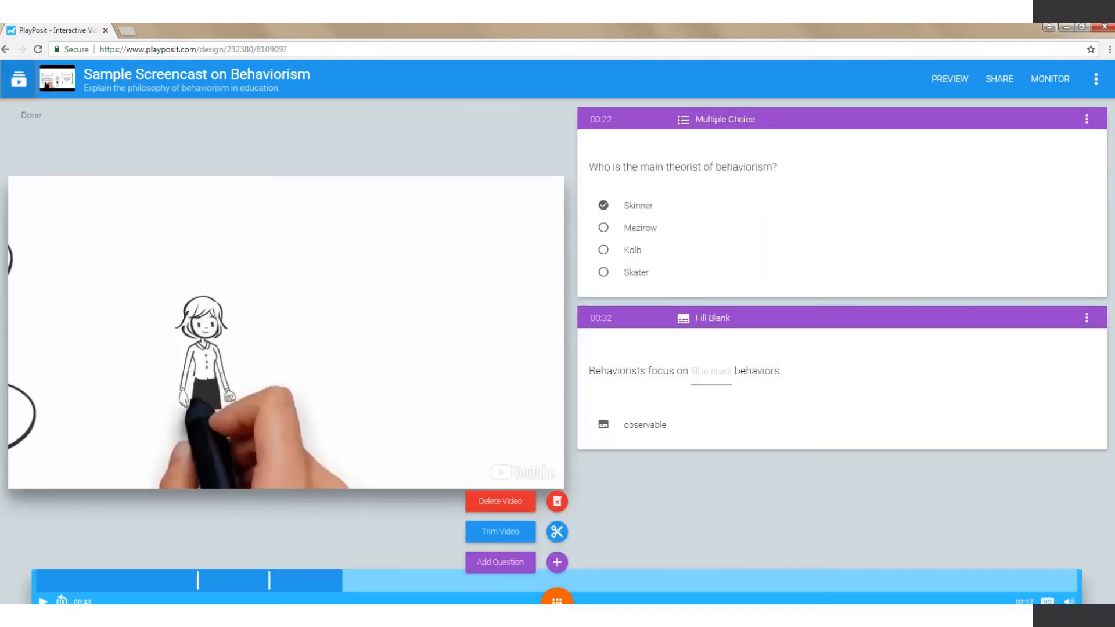
{"action": "left_click", "coordinate": [1096, 84]}
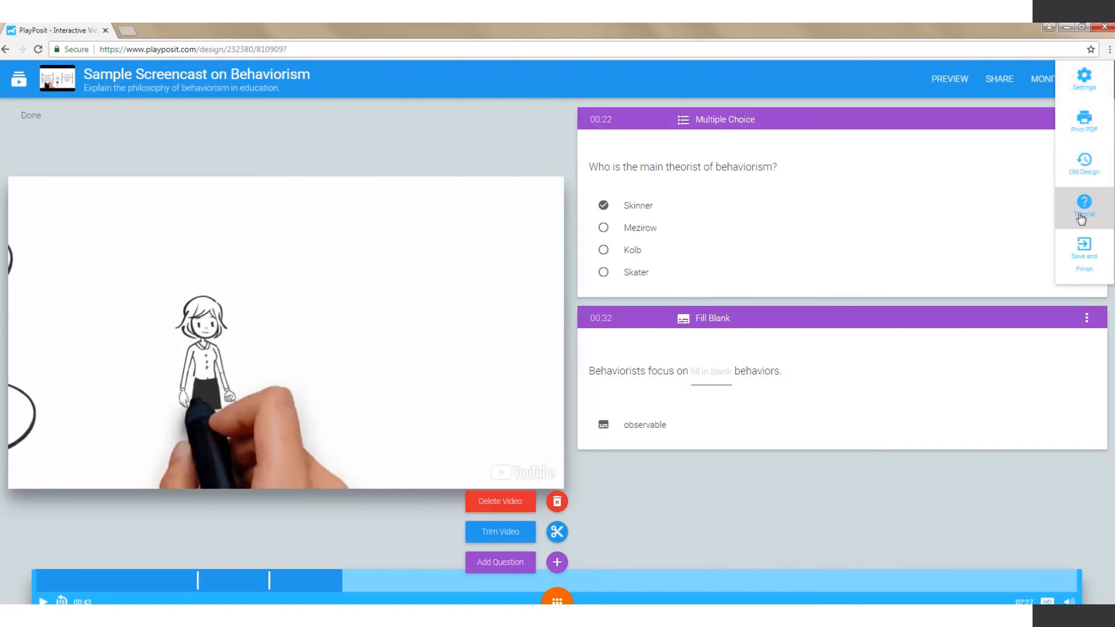
{"action": "left_click", "coordinate": [1083, 267]}
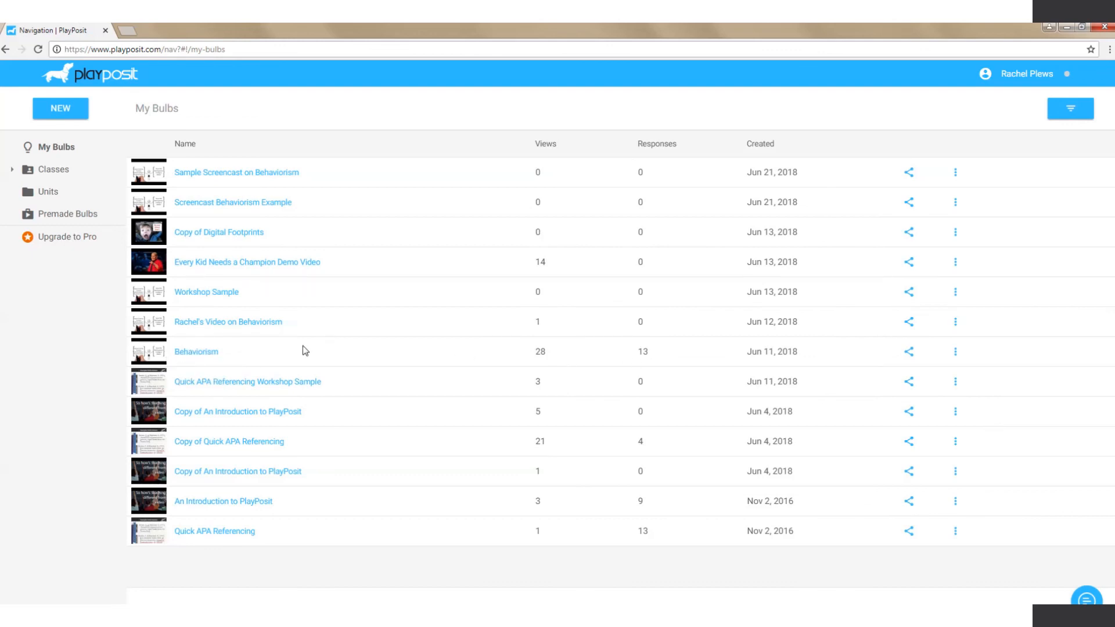
- Open the Behaviorism bulb's monitoring and view the responses of the Les Roches Workshop class
{"action": "left_click", "coordinate": [219, 353]}
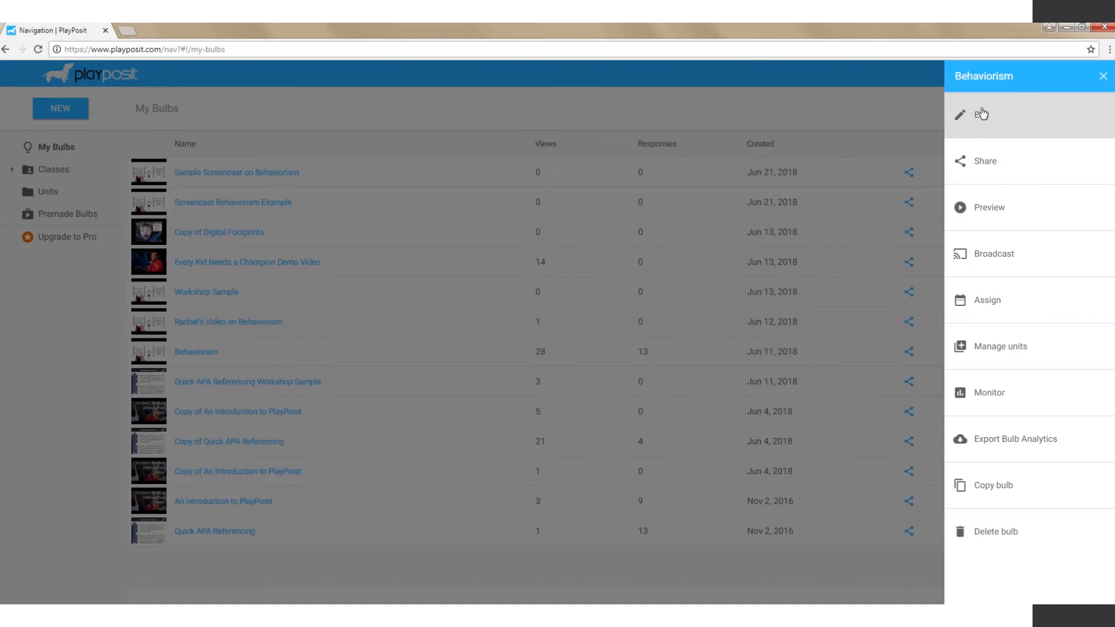
{"action": "left_click", "coordinate": [986, 399]}
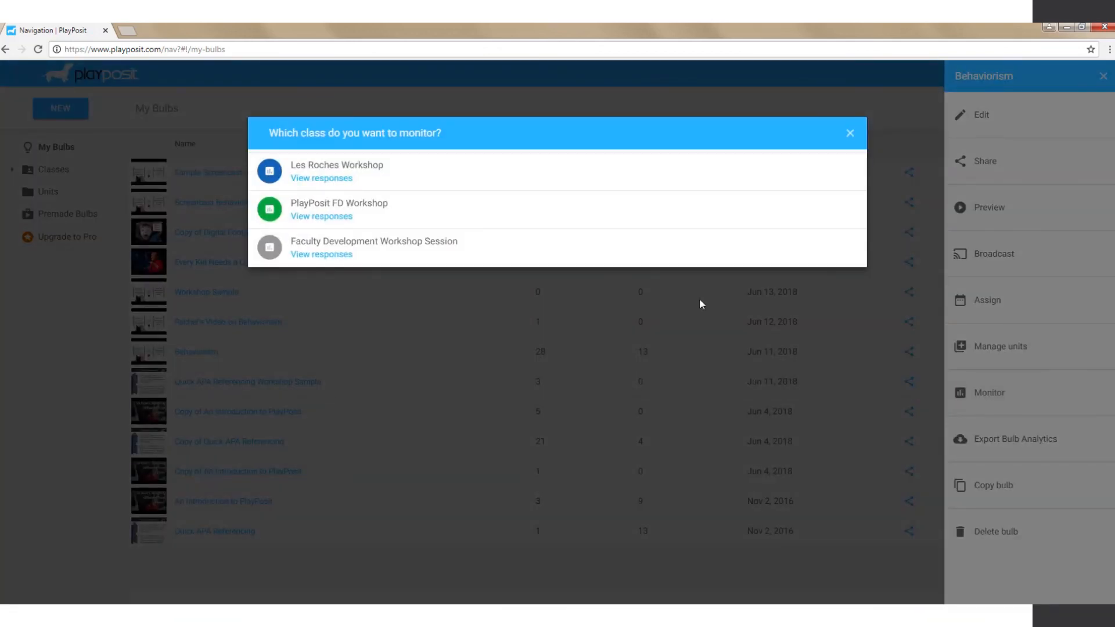
{"action": "left_click", "coordinate": [325, 179]}
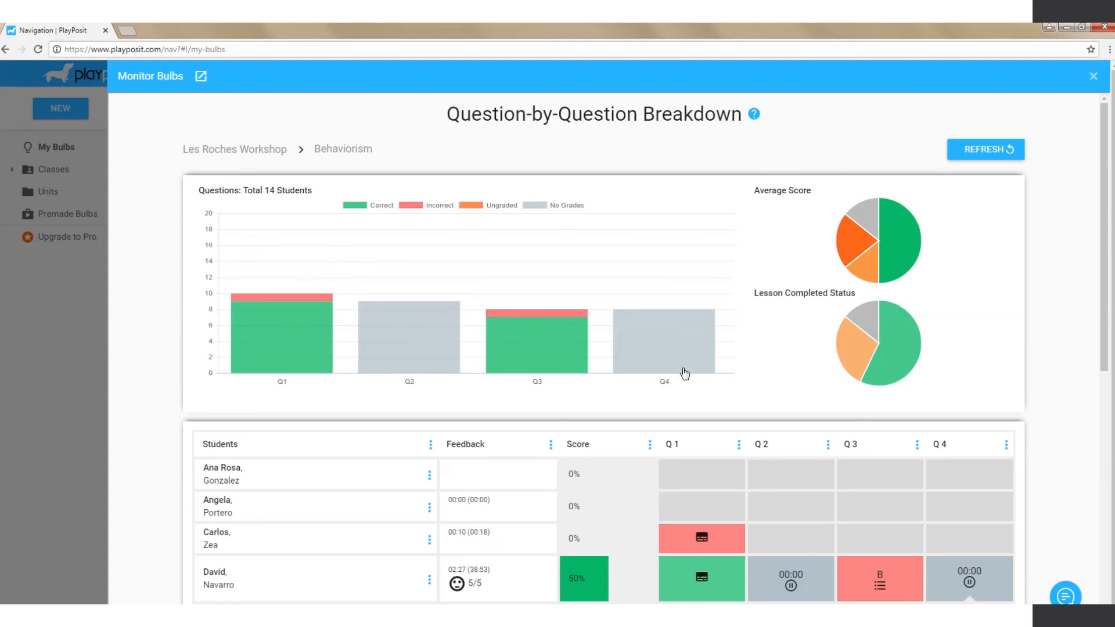
- Examine the question-by-question breakdown's charts and each student's feedback, score and answers, and close the monitoring view
{"action": "mouse_move", "coordinate": [907, 361]}
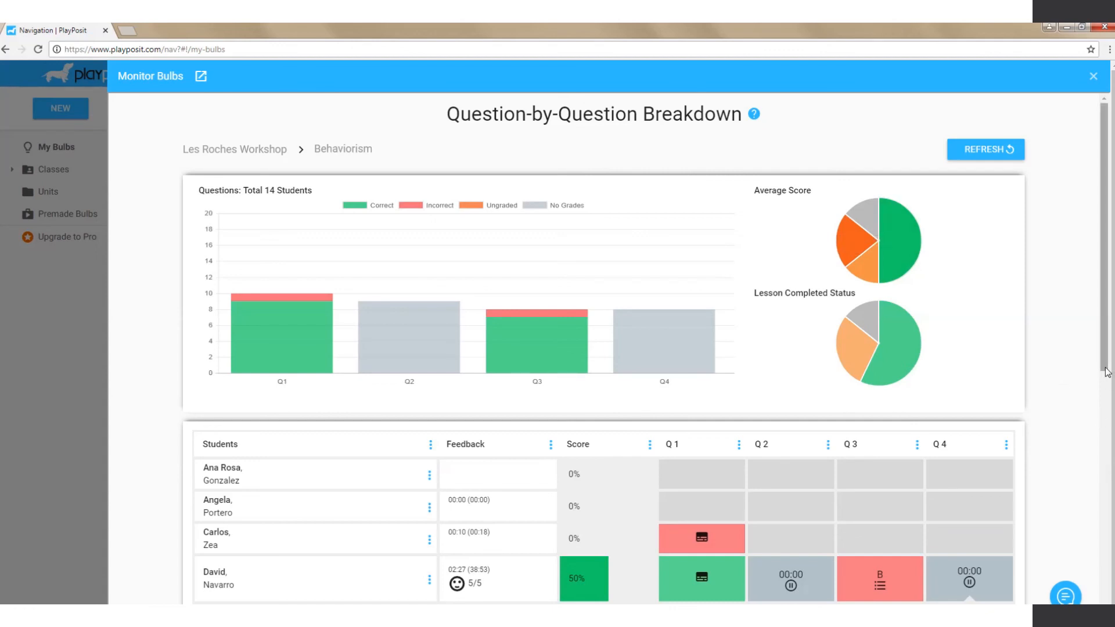
{"action": "scroll", "coordinate": [1105, 459], "scroll_direction": "down", "scroll_amount": 3}
{"action": "scroll", "coordinate": [1104, 459], "scroll_direction": "down", "scroll_amount": 5}
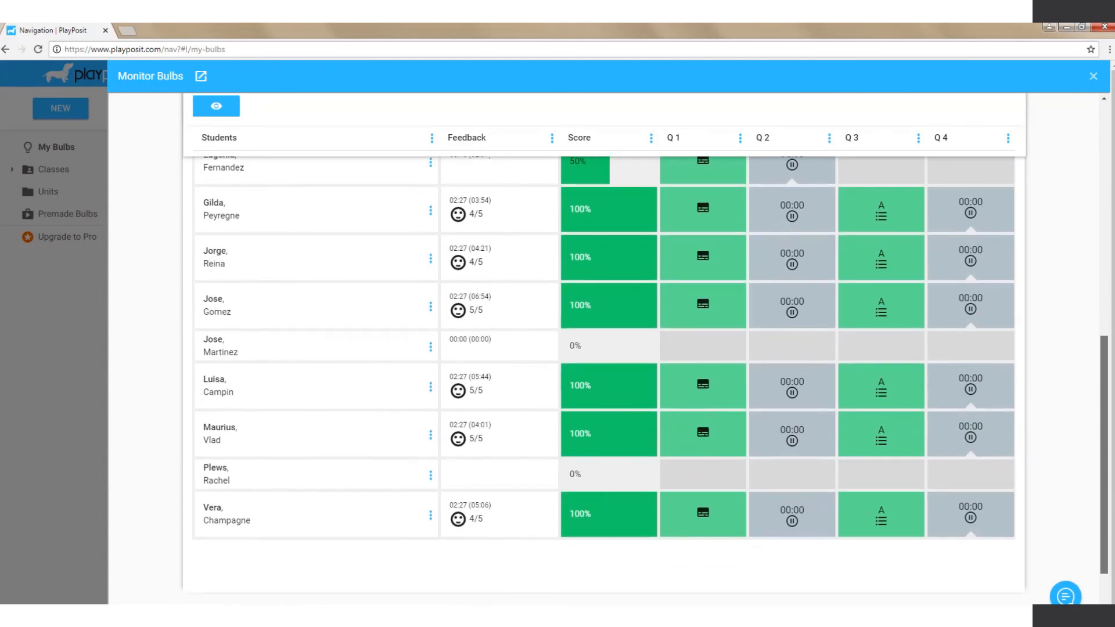
{"action": "scroll", "coordinate": [1077, 546], "scroll_direction": "up", "scroll_amount": 3}
{"action": "scroll", "coordinate": [1077, 544], "scroll_direction": "up", "scroll_amount": 2}
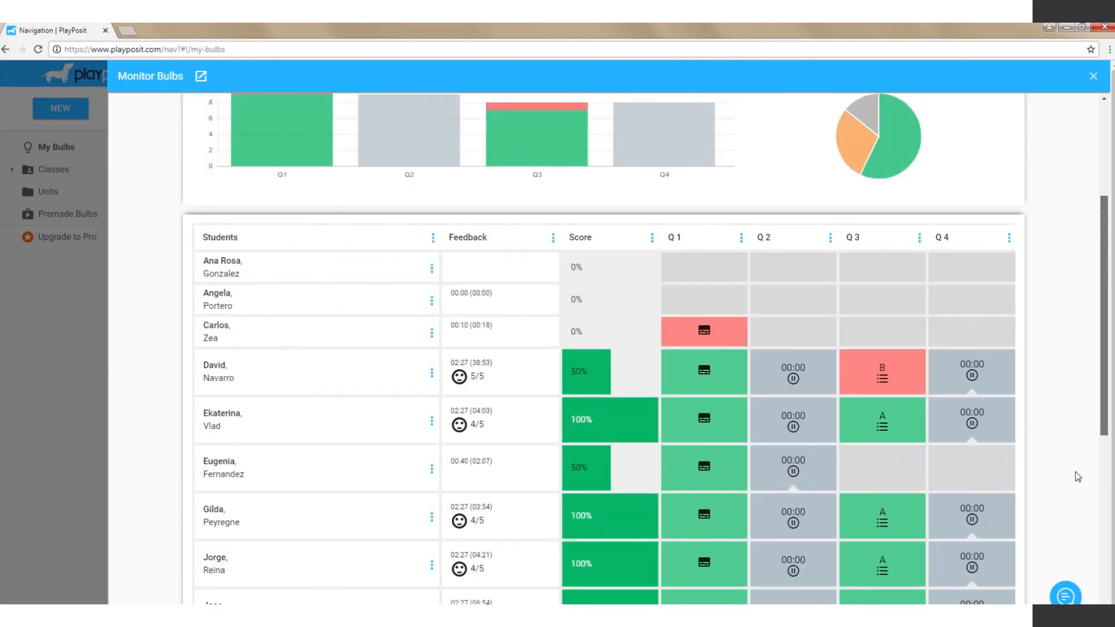
{"action": "scroll", "coordinate": [1074, 441], "scroll_direction": "up", "scroll_amount": 2}
{"action": "scroll", "coordinate": [1071, 412], "scroll_direction": "down", "scroll_amount": 4}
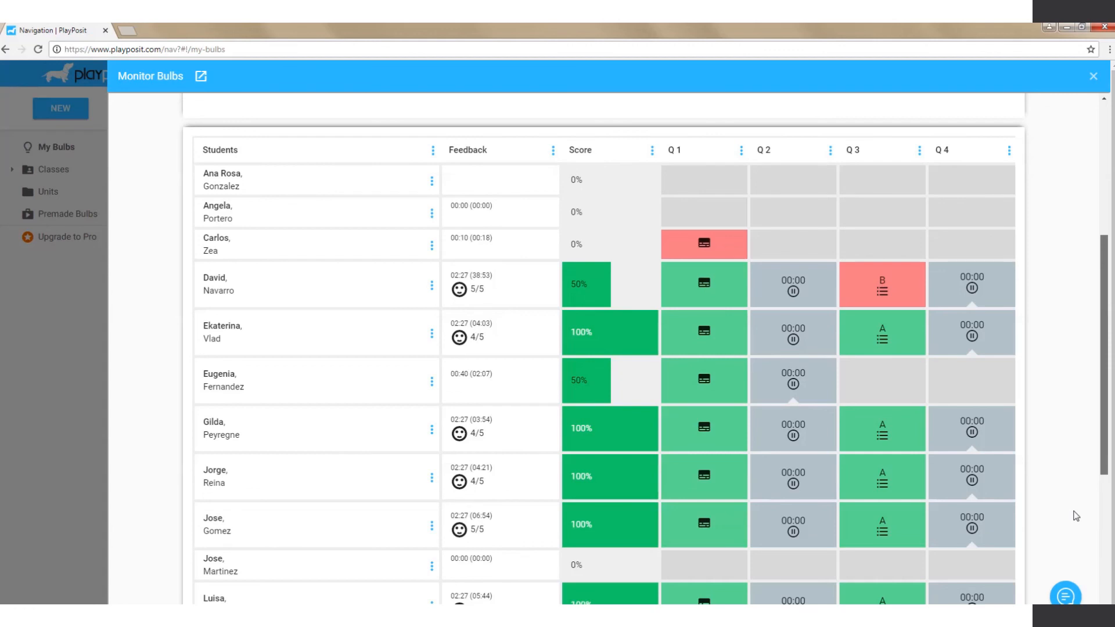
{"action": "scroll", "coordinate": [1075, 476], "scroll_direction": "up", "scroll_amount": 2}
{"action": "scroll", "coordinate": [1072, 441], "scroll_direction": "up", "scroll_amount": 3}
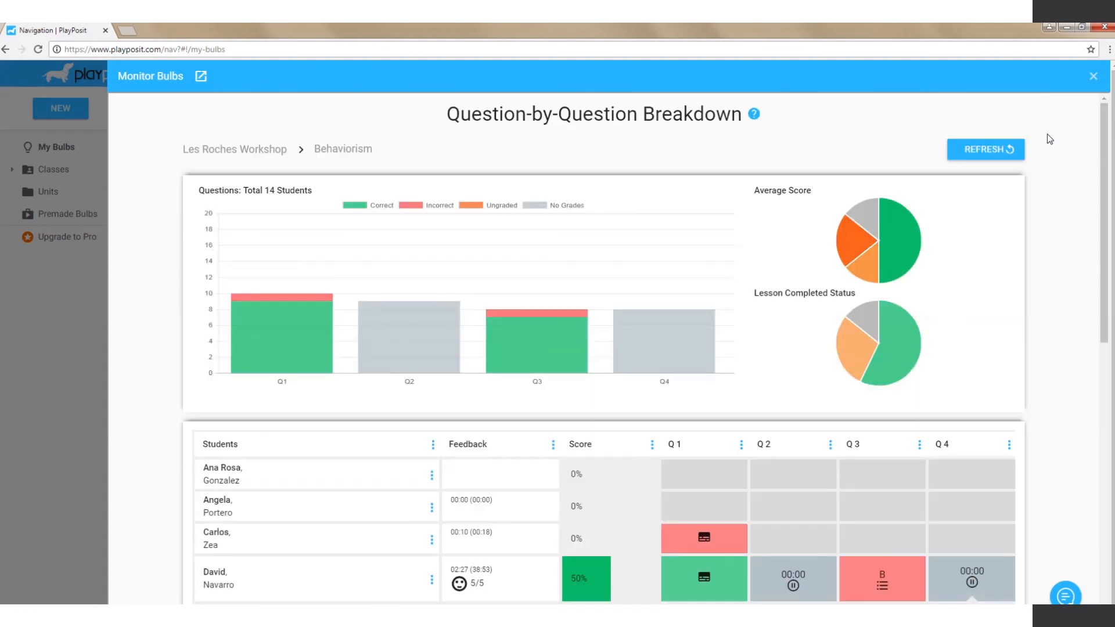
{"action": "left_click", "coordinate": [1092, 77]}
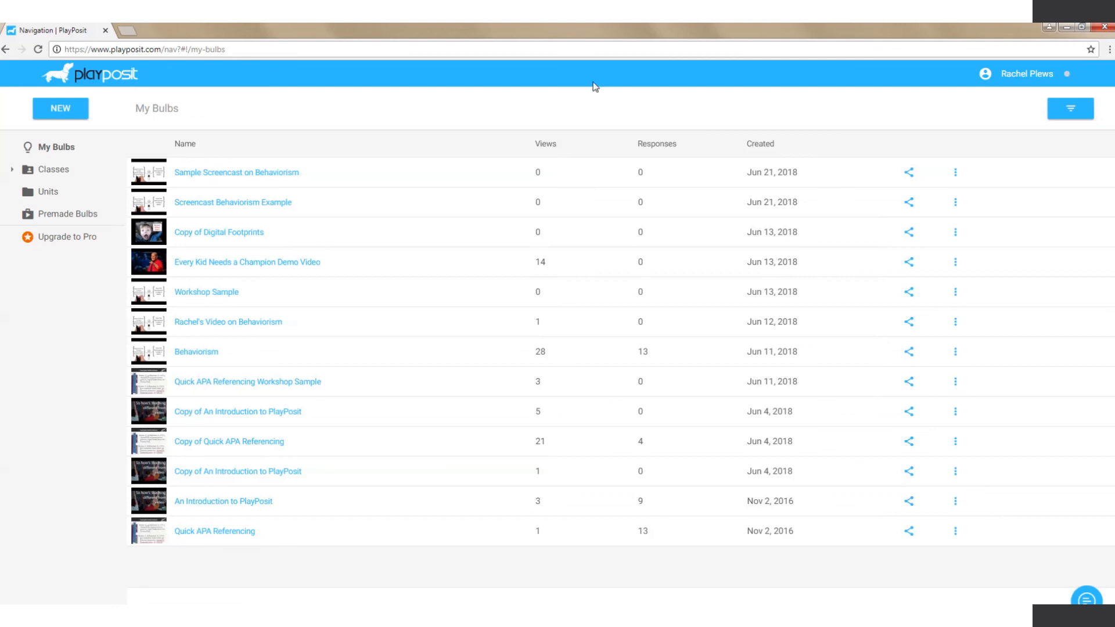
{"action": "mouse_move", "coordinate": [554, 27]}
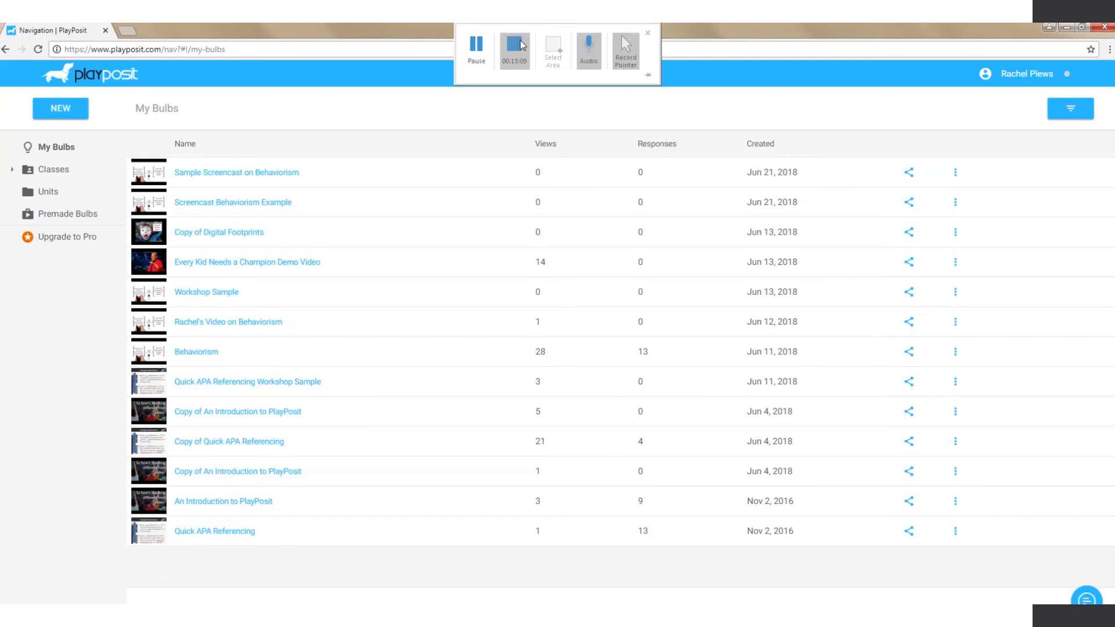